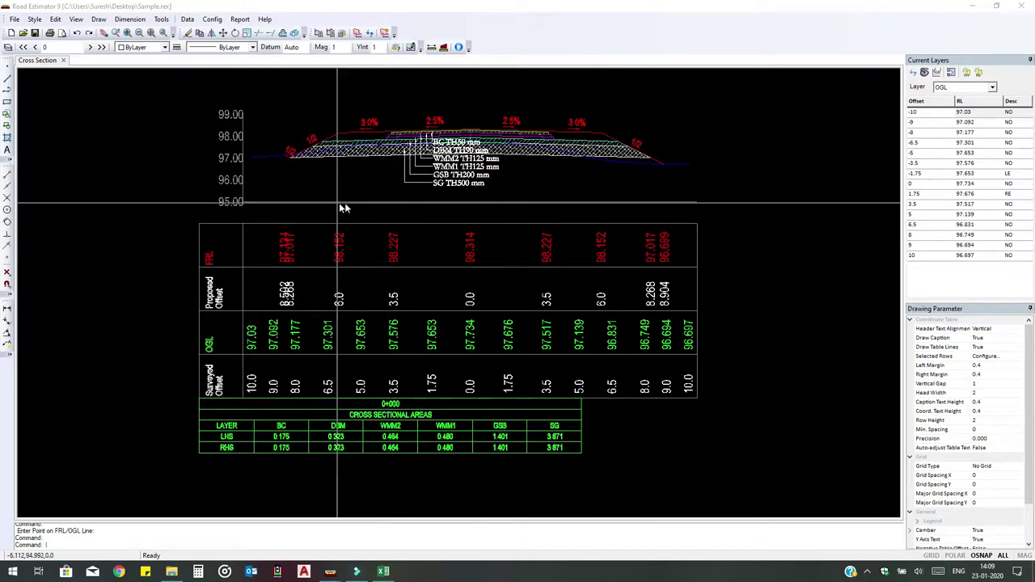
- Open the retaining wall definition for the left wall of the Main Carriageway template
{"action": "left_click_drag", "start_coordinate": [340, 186], "coordinate": [361, 211]}
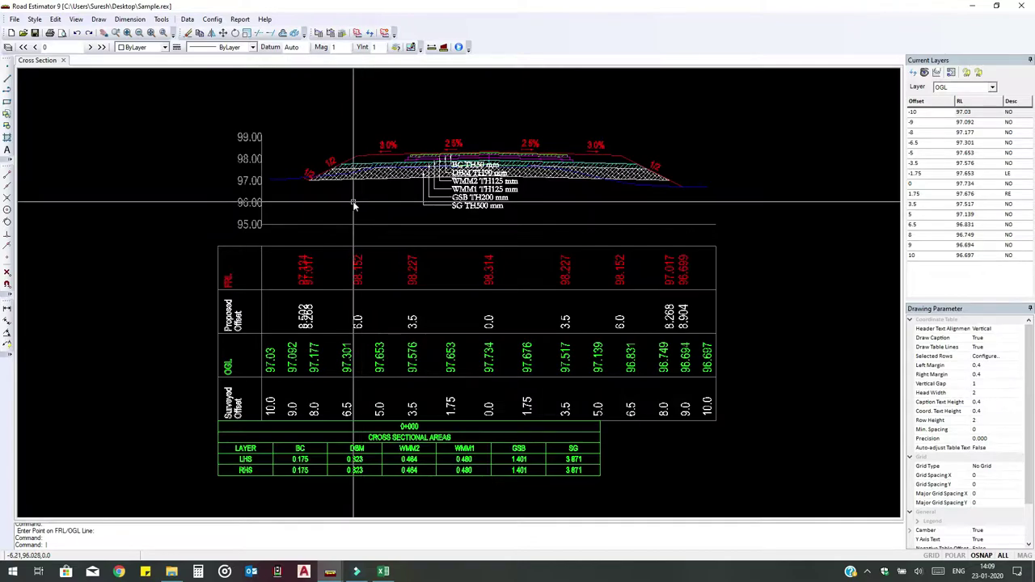
{"action": "left_click", "coordinate": [188, 19]}
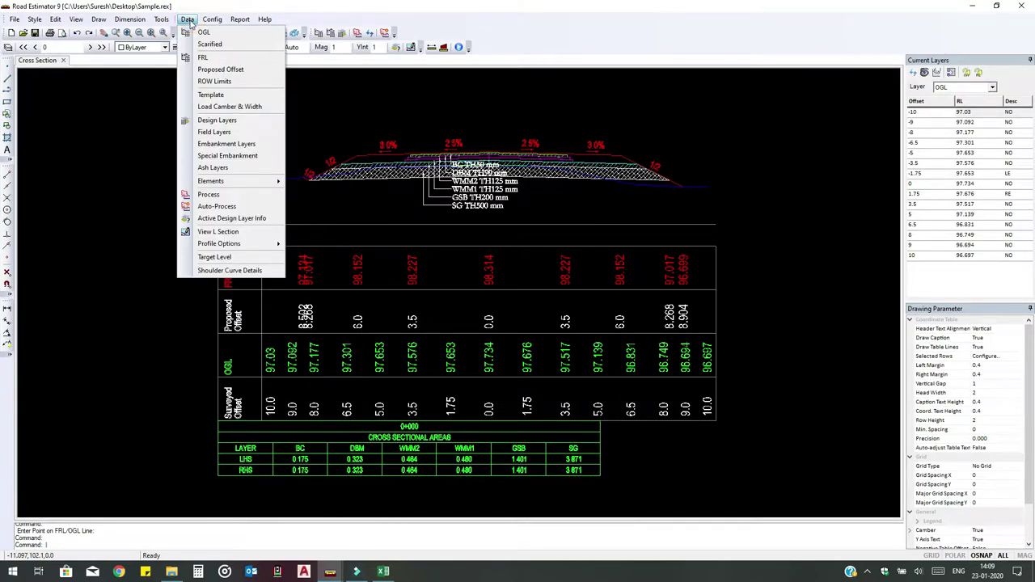
{"action": "mouse_move", "coordinate": [222, 186]}
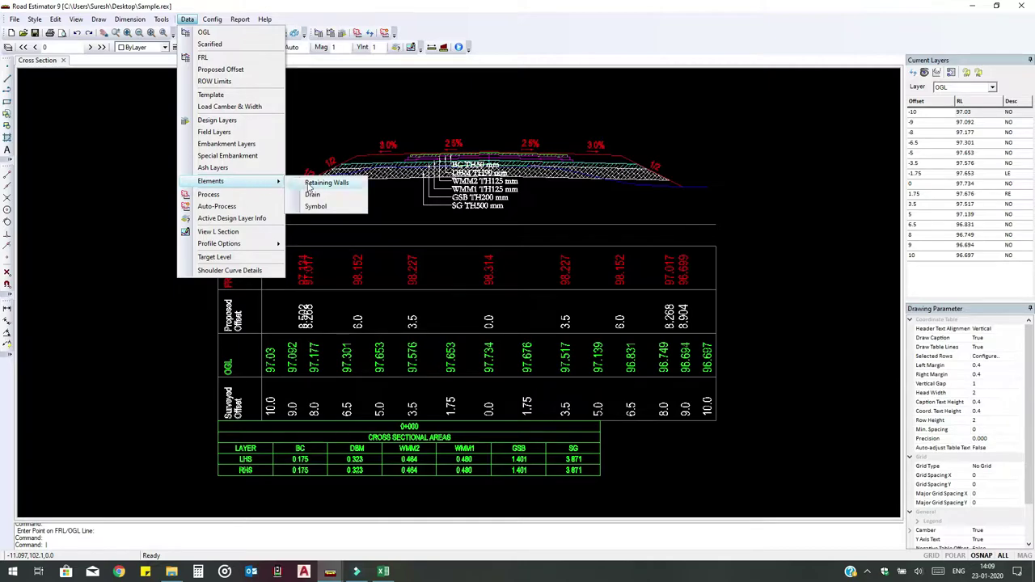
{"action": "left_click", "coordinate": [308, 185]}
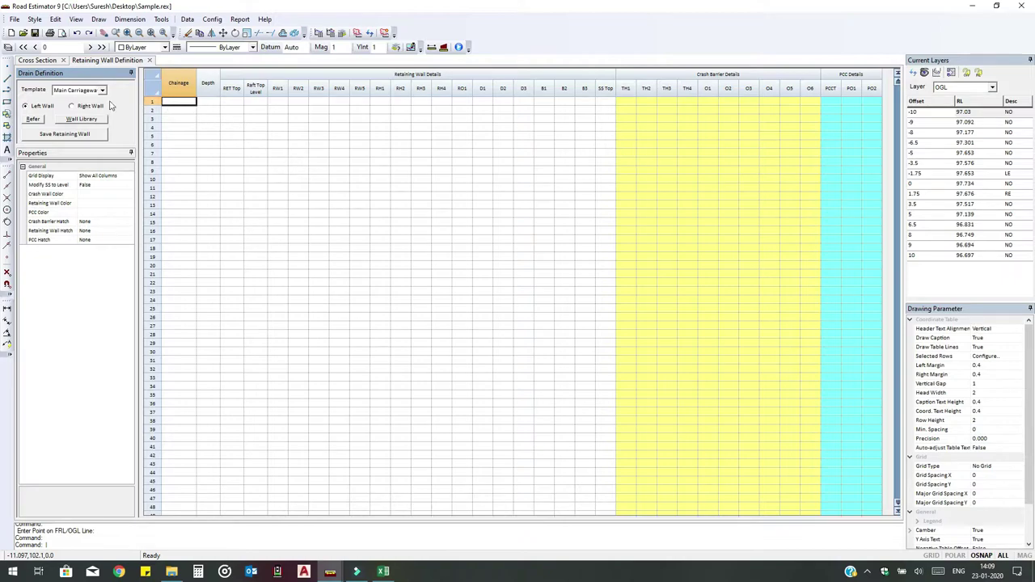
{"action": "left_click", "coordinate": [36, 109]}
- For the left wall's first row, enter chainage 0, depth 2.7, RET Top 5.35, raft top level 0.4 and RW1 0.3
{"action": "left_click", "coordinate": [184, 102]}
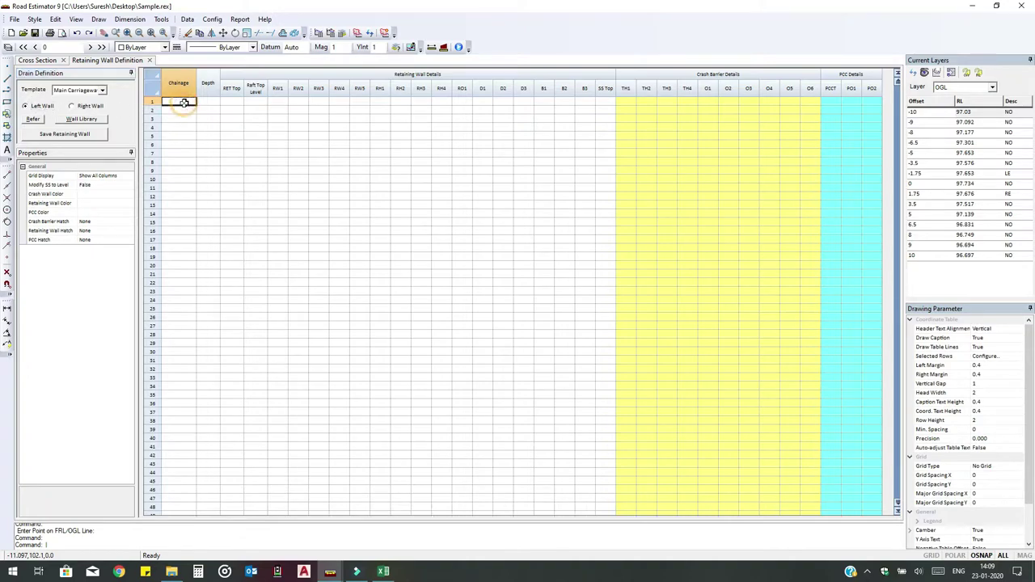
{"action": "type", "text": "0"}
{"action": "left_click", "coordinate": [206, 101]}
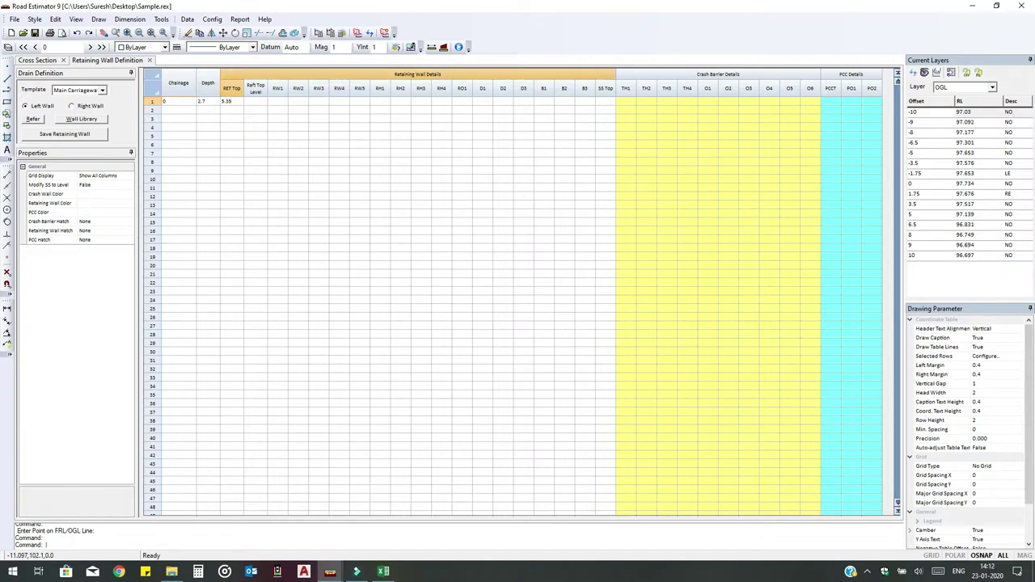
{"action": "key", "text": "Tab"}
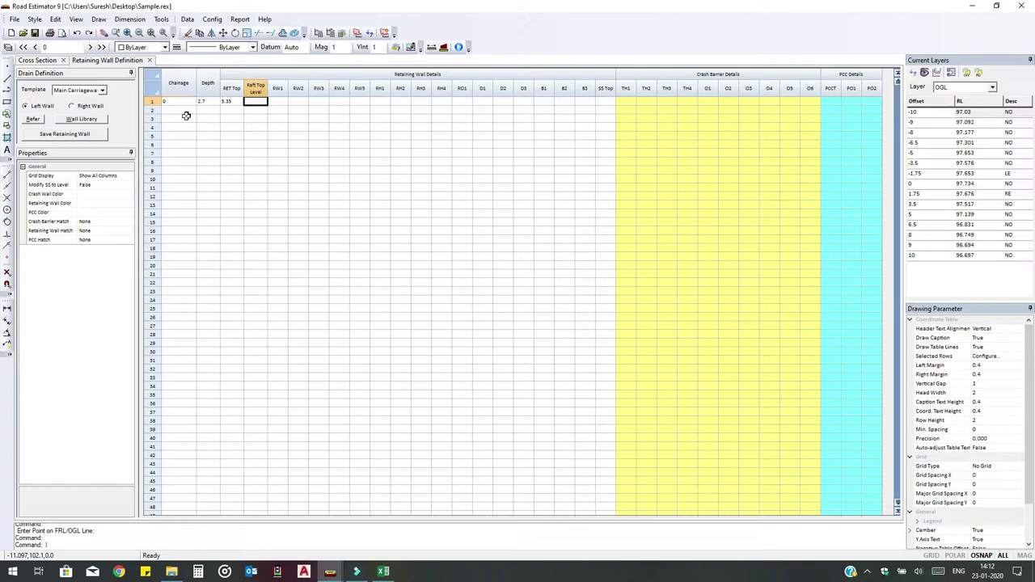
{"action": "type", "text": "0.4"}
{"action": "key", "text": "Tab"}
{"action": "type", "text": "0.3"}
{"action": "key", "text": "Tab"}
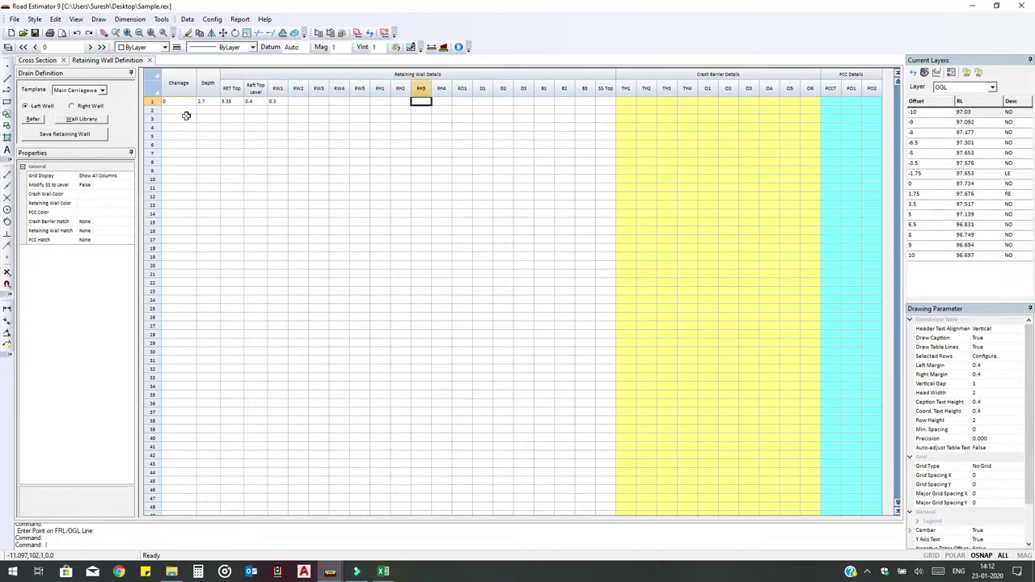
- Set the left wall's RW2 to RW5, RH1 to RH4 and RO1 values to 0
{"action": "key", "text": "Tab"}
{"action": "key", "text": "shift+Tab"}
{"action": "key", "text": "shift+Tab"}
{"action": "type", "text": "0"}
{"action": "key", "text": "Tab"}
{"action": "type", "text": "0\t0\t0\t0\t0\t00\t0"}
{"action": "key", "text": "Tab"}
{"action": "type", "text": "0"}
{"action": "key", "text": "Tab"}
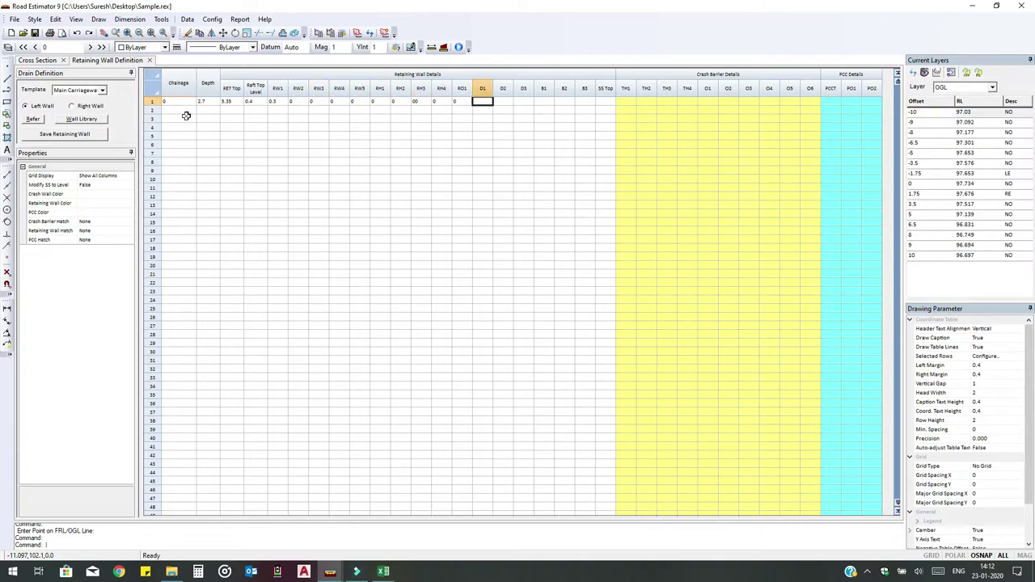
- Set the left wall's D1 to 0.5, and D2 and D3 to 0.3
{"action": "type", "text": "0"}
{"action": "key", "text": "Tab"}
{"action": "type", "text": "0.3"}
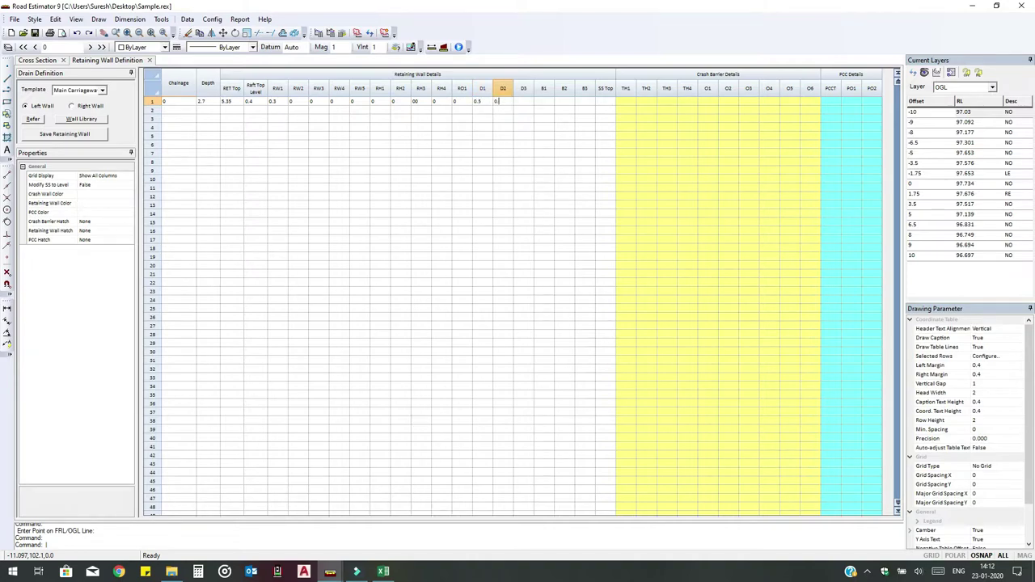
{"action": "key", "text": "Tab"}
{"action": "type", "text": "0.5"}
{"action": "key", "text": "Tab"}
- Set the left wall's B1 to 2.4, B2 to 0.5, B3 to 1.2 and SS Top to RT
{"action": "type", "text": "2.4"}
{"action": "key", "text": "Tab"}
{"action": "type", "text": "0.5"}
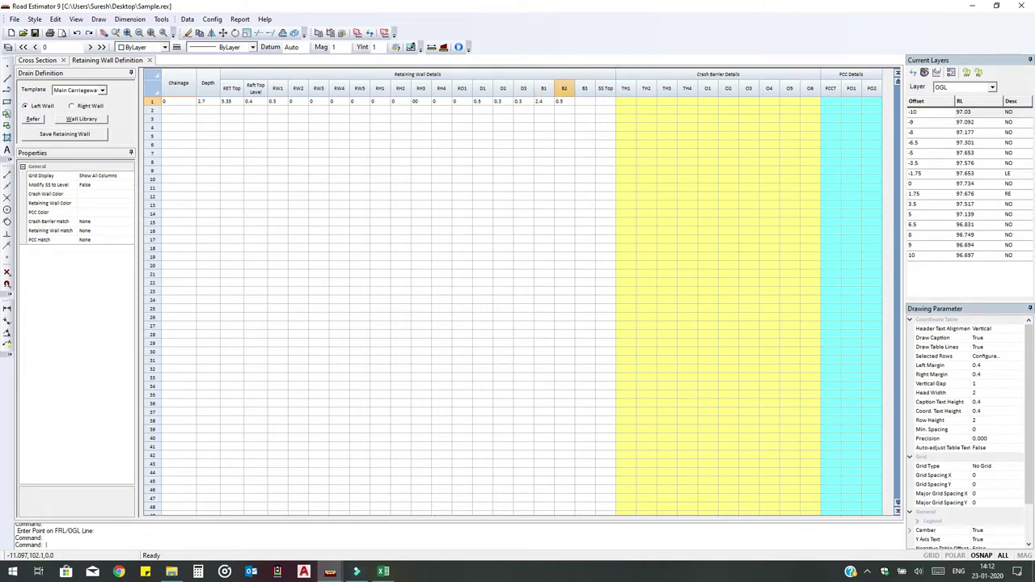
{"action": "key", "text": "Tab"}
{"action": "type", "text": "1.2"}
{"action": "key", "text": "Tab"}
{"action": "type", "text": "RT"}
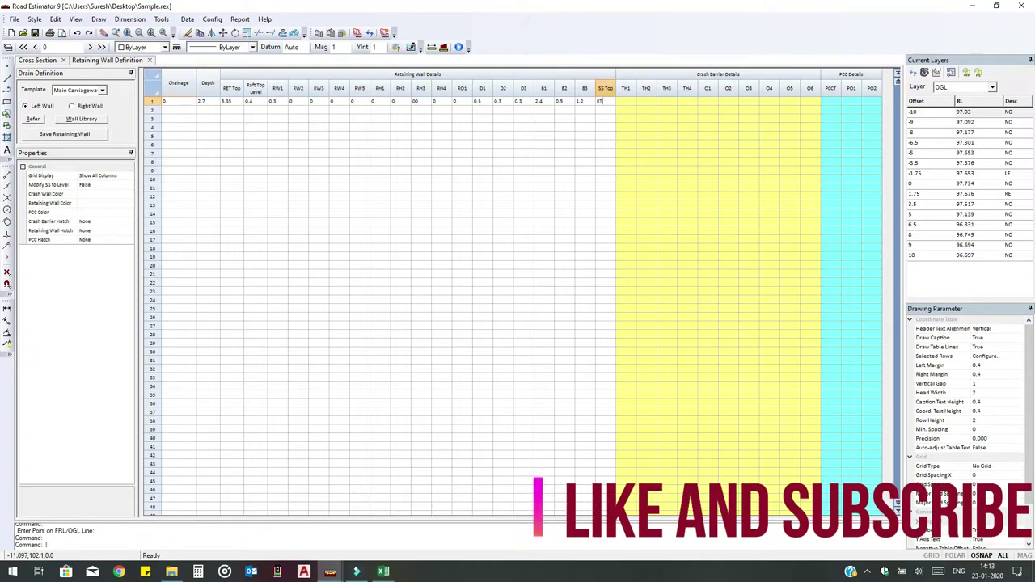
{"action": "key", "text": "Tab"}
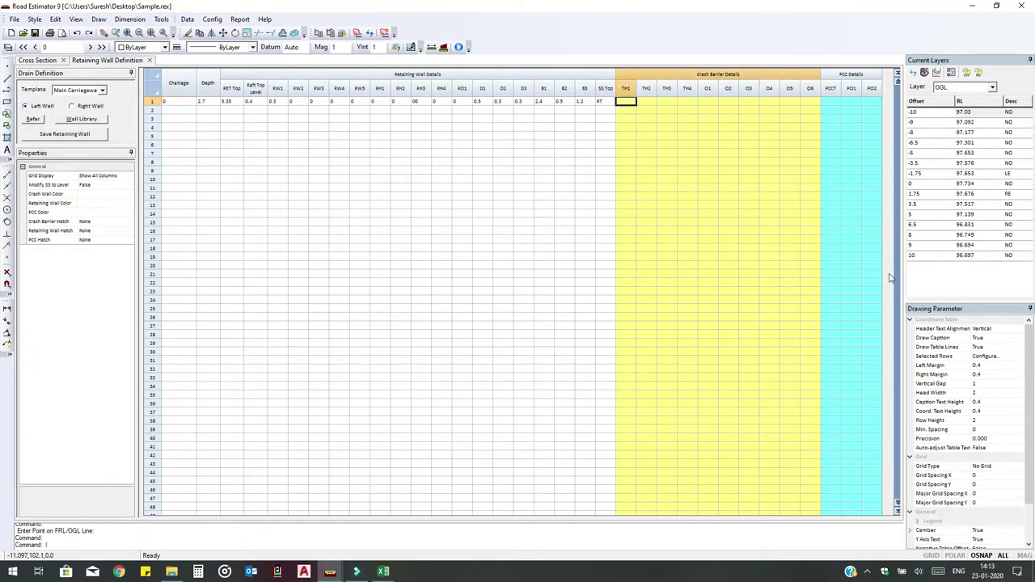
- Fill the left wall's crash barrier details, TH1 to TH4 and O1 to O6, with 0
{"action": "type", "text": "0"}
{"action": "key", "text": "Tab"}
{"action": "type", "text": "0"}
{"action": "key", "text": "Tab"}
{"action": "key", "text": "0"}
{"action": "key", "text": "Tab"}
{"action": "key", "text": "0"}
{"action": "key", "text": "Tab"}
{"action": "key", "text": "0"}
{"action": "key", "text": "Tab"}
{"action": "key", "text": "0"}
{"action": "key", "text": "Tab"}
{"action": "type", "text": "0"}
{"action": "key", "text": "Tab"}
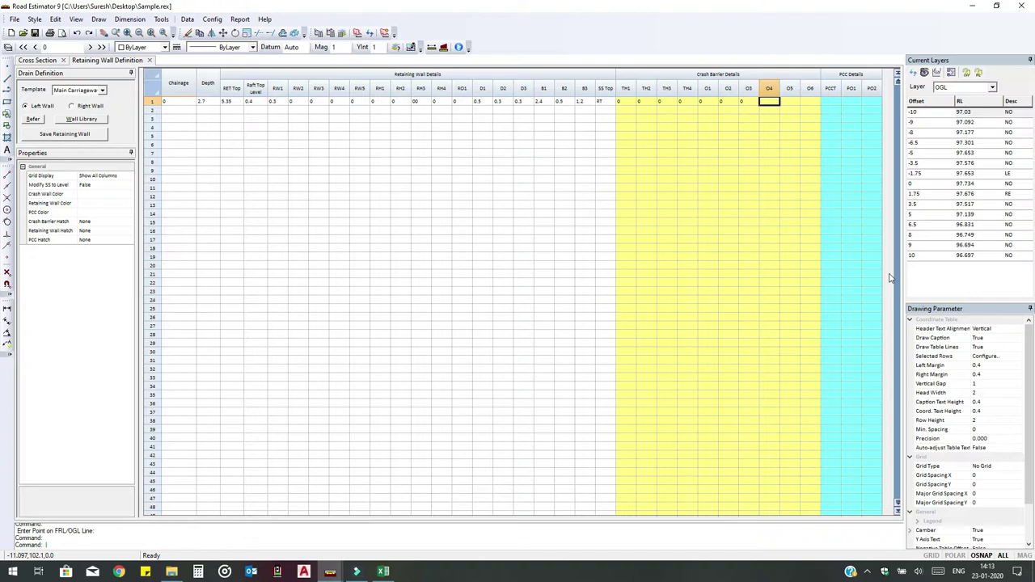
{"action": "type", "text": "0"}
{"action": "key", "text": "Tab"}
{"action": "type", "text": "0"}
{"action": "key", "text": "Tab"}
{"action": "type", "text": "0"}
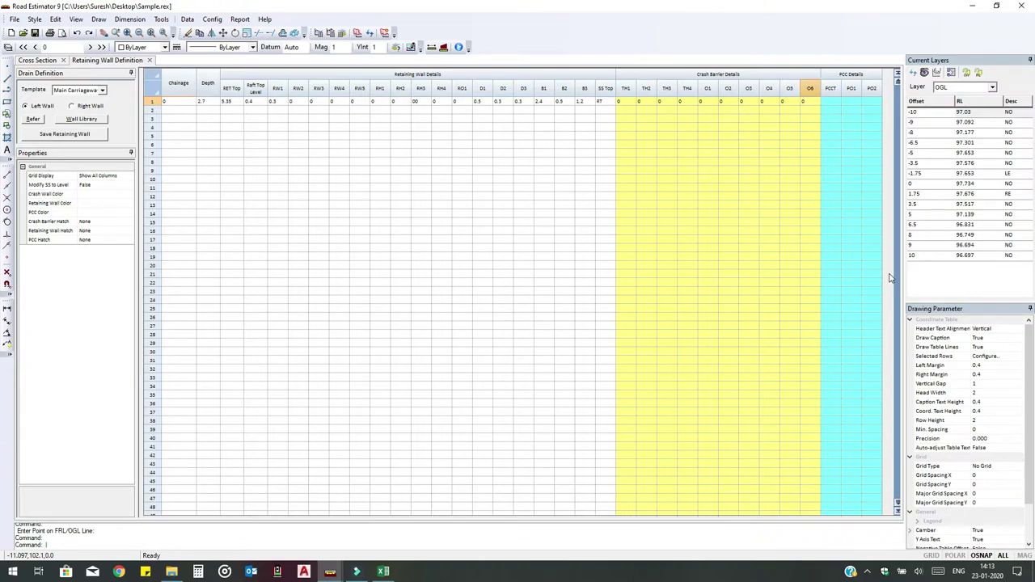
{"action": "key", "text": "Tab"}
- Set the left wall's PCCT, PO1 and PO2 to 0.1 and save the retaining wall
{"action": "type", "text": "0"}
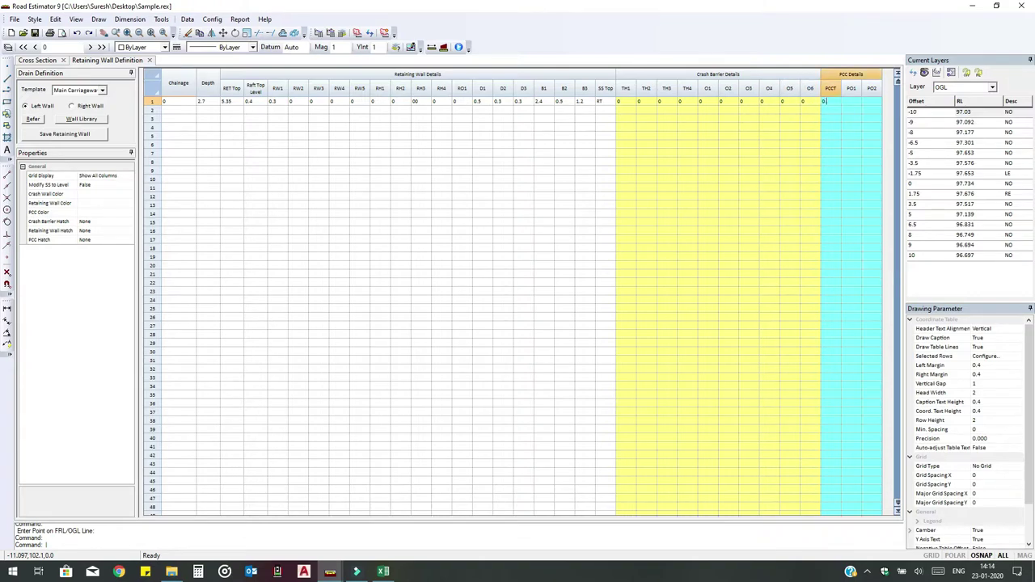
{"action": "key", "text": "Tab"}
{"action": "type", "text": "0.1"}
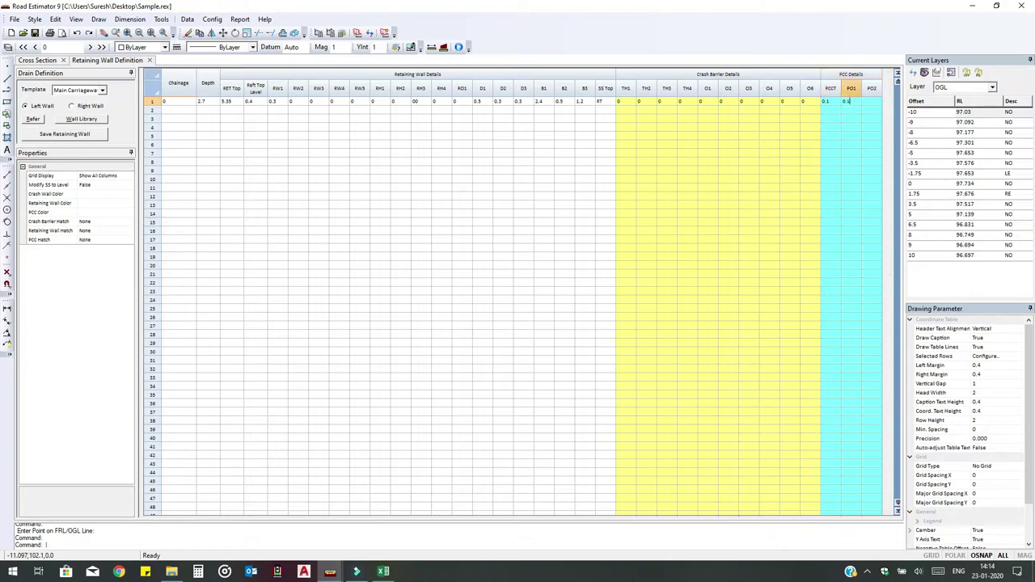
{"action": "key", "text": "Tab"}
{"action": "type", "text": "0.1"}
{"action": "key", "text": "Tab"}
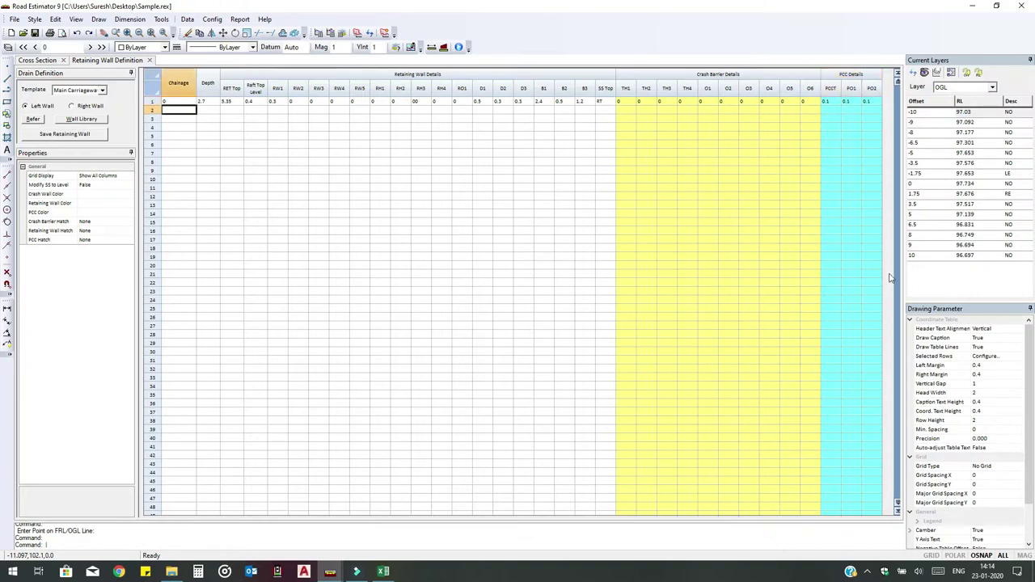
{"action": "left_click", "coordinate": [73, 137]}
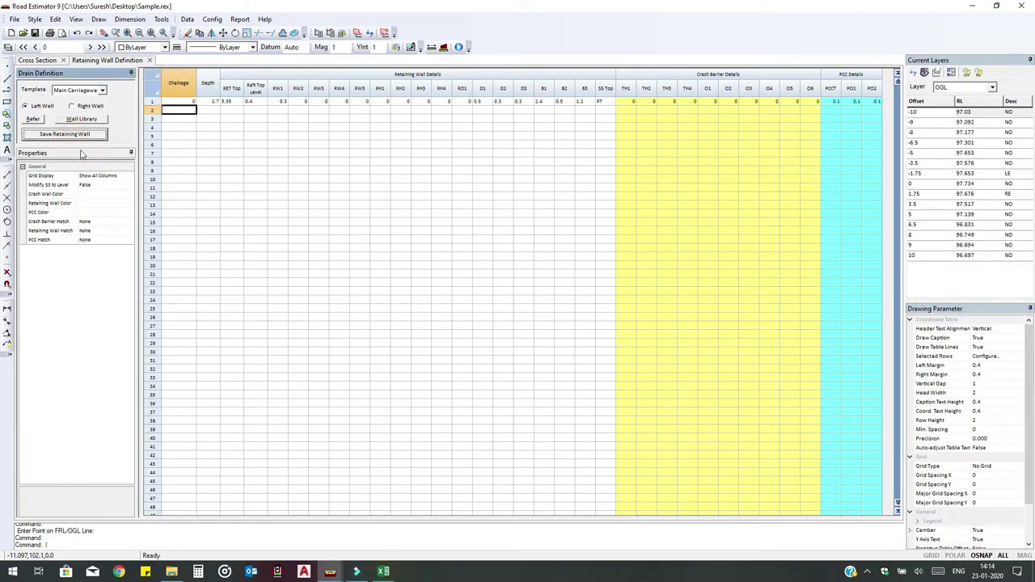
- Switch to the right wall and enter chainage 0, depth 6, RET Top 3.85, raft top level 0.65 and RW1 0.3 in the first row
{"action": "left_click", "coordinate": [86, 106]}
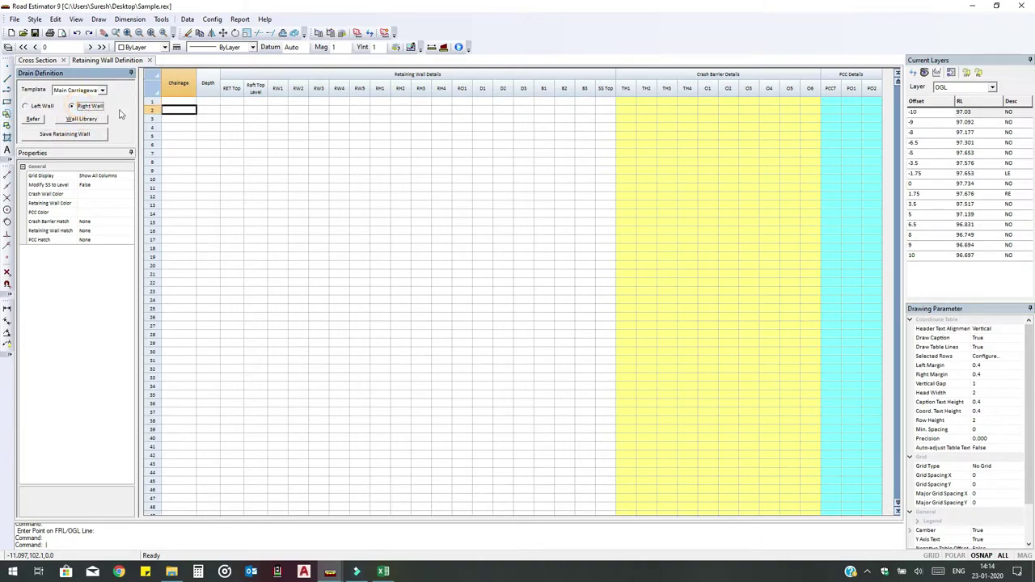
{"action": "left_click", "coordinate": [169, 101]}
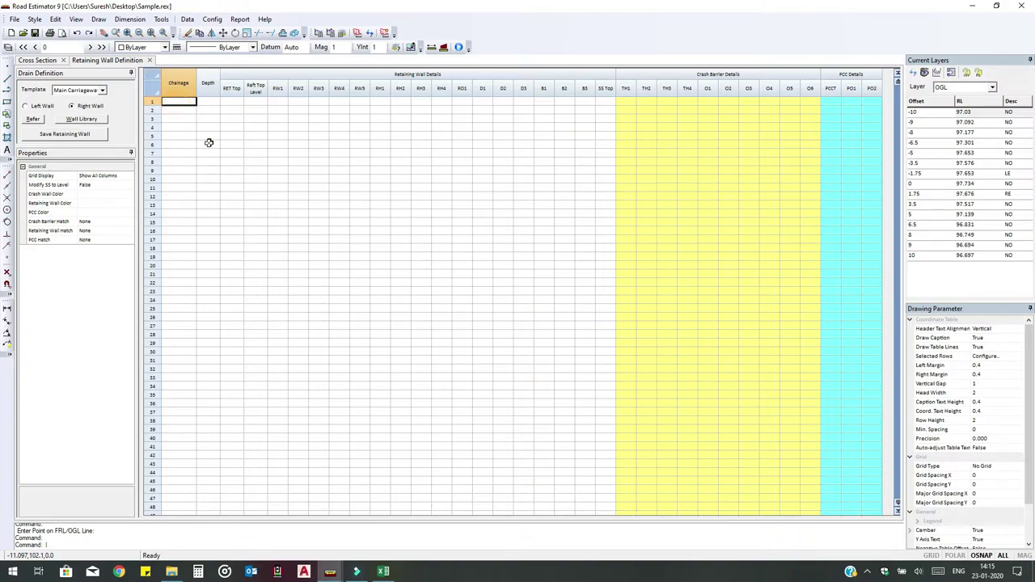
{"action": "type", "text": "0"}
{"action": "key", "text": "Tab"}
{"action": "type", "text": "6"}
{"action": "key", "text": "Tab"}
{"action": "type", "text": "3.85"}
{"action": "key", "text": "Tab"}
{"action": "type", "text": "0.65"}
{"action": "key", "text": "Tab"}
{"action": "type", "text": "0"}
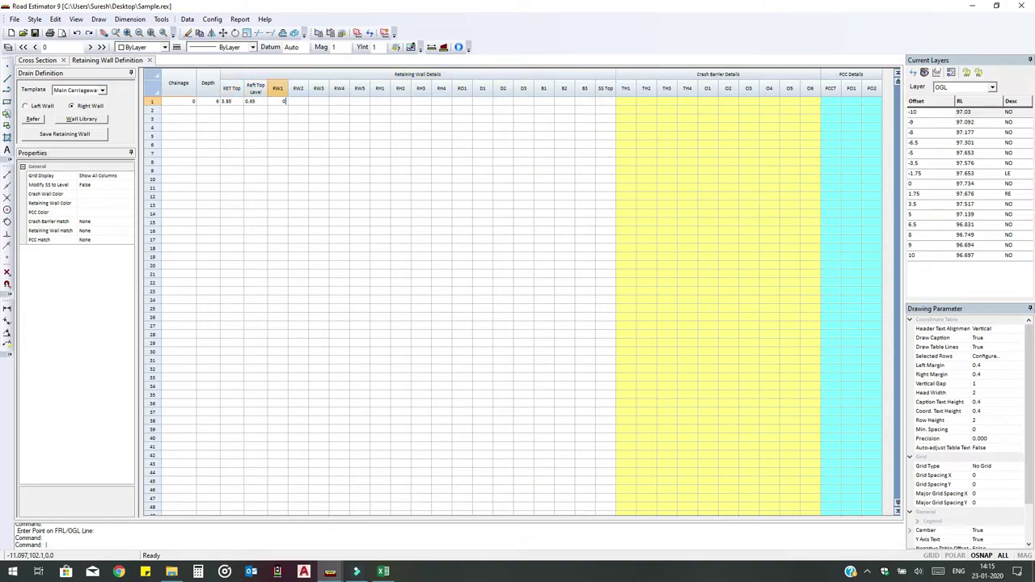
{"action": "type", "text": ".3"}
{"action": "key", "text": "Tab"}
- Set the right wall's RW2 to RW5, RH1 to RH4 and RO1 values to 0
{"action": "type", "text": "0"}
{"action": "key", "text": "Tab"}
{"action": "type", "text": "0"}
{"action": "key", "text": "Tab"}
{"action": "key", "text": "0"}
{"action": "key", "text": "Tab"}
{"action": "type", "text": "0"}
{"action": "key", "text": "Tab"}
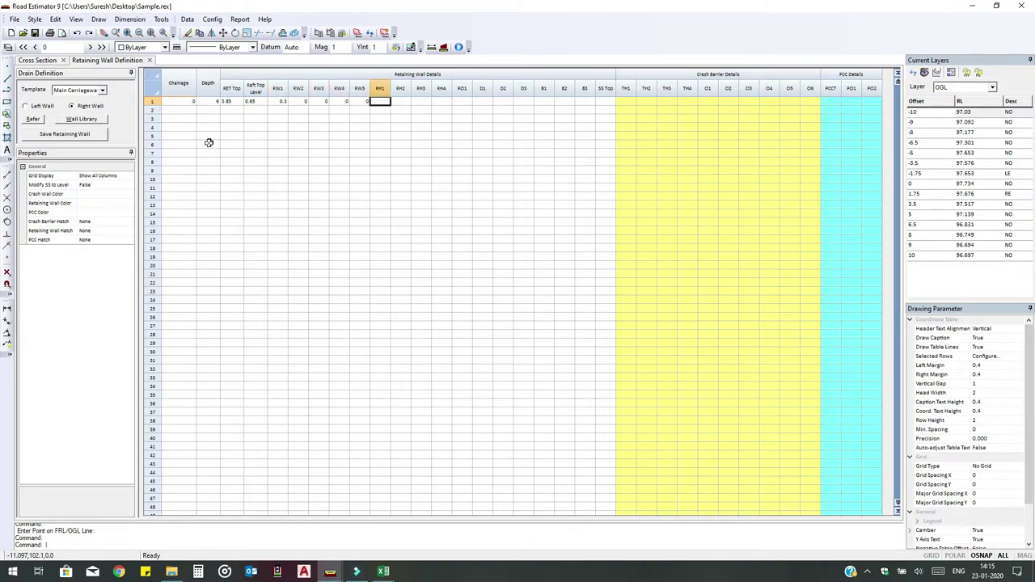
{"action": "type", "text": "0"}
{"action": "key", "text": "Tab"}
{"action": "type", "text": "0"}
{"action": "key", "text": "Tab"}
{"action": "type", "text": "0"}
{"action": "key", "text": "Tab"}
{"action": "type", "text": "0"}
{"action": "key", "text": "Tab"}
{"action": "type", "text": "0"}
{"action": "key", "text": "Tab"}
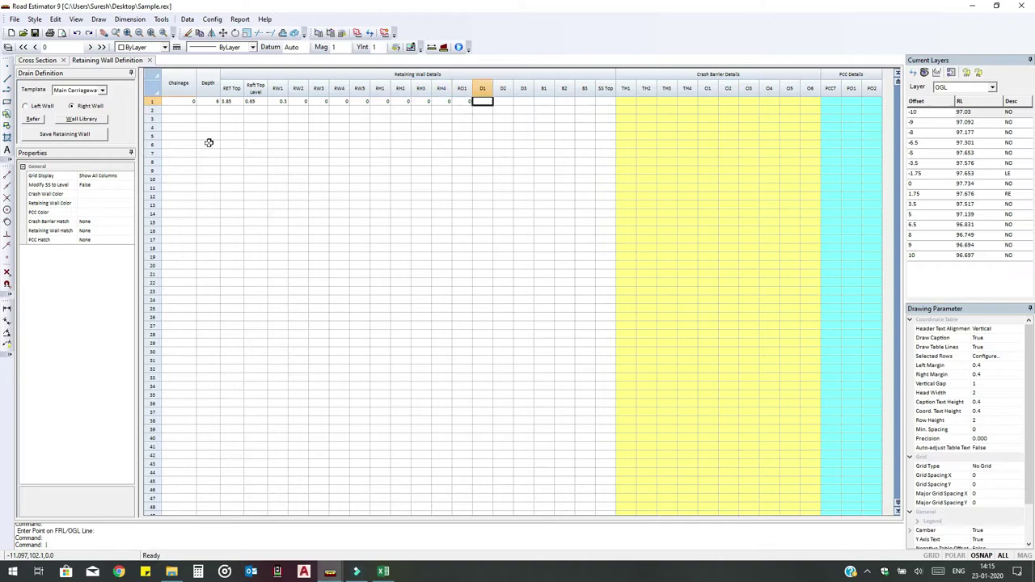
- Set the right wall's D1 to 0.35, and D2 and D3 to 0.3
{"action": "type", "text": "0.35"}
{"action": "key", "text": "Tab"}
{"action": "type", "text": "0.5"}
{"action": "key", "text": "Tab"}
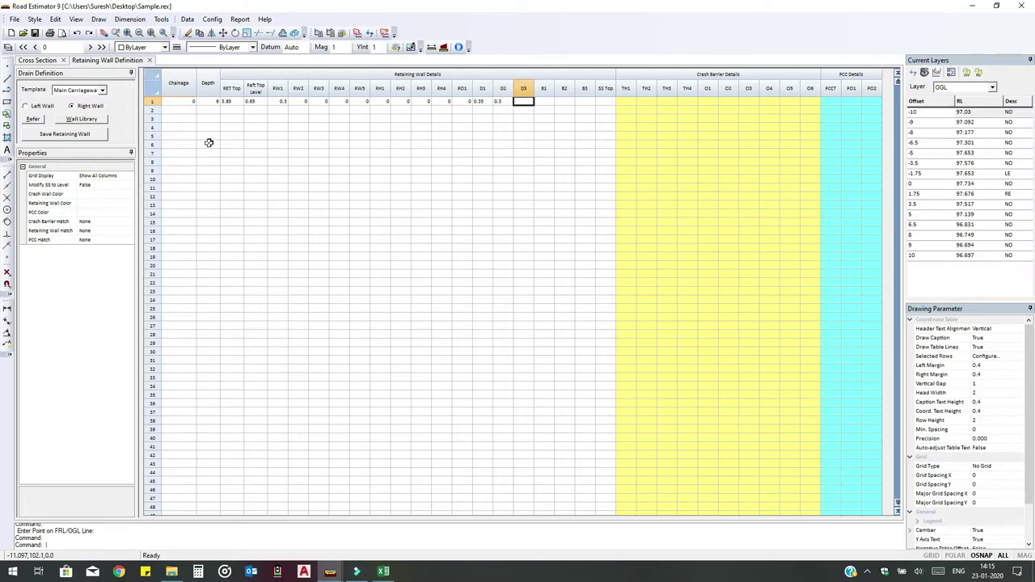
{"action": "type", "text": "0.3"}
{"action": "key", "text": "Tab"}
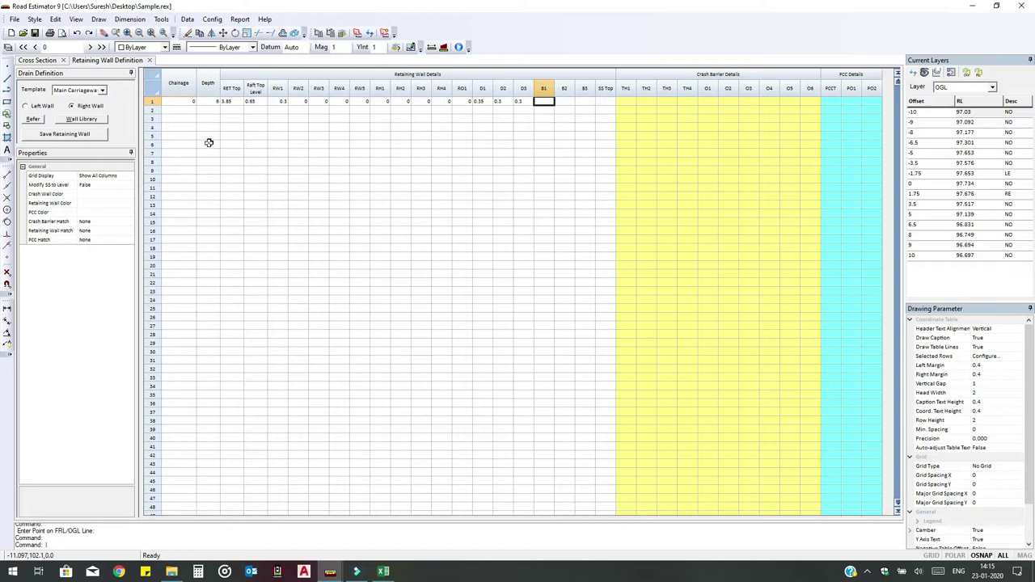
- Set the right wall's B1 to 1.75, B2 to 0.35, B3 to 0.6 and SS Top to RT
{"action": "type", "text": "1.75"}
{"action": "key", "text": "Tab"}
{"action": "type", "text": "0.35"}
{"action": "key", "text": "Tab"}
{"action": "type", "text": "0"}
{"action": "key", "text": "Tab"}
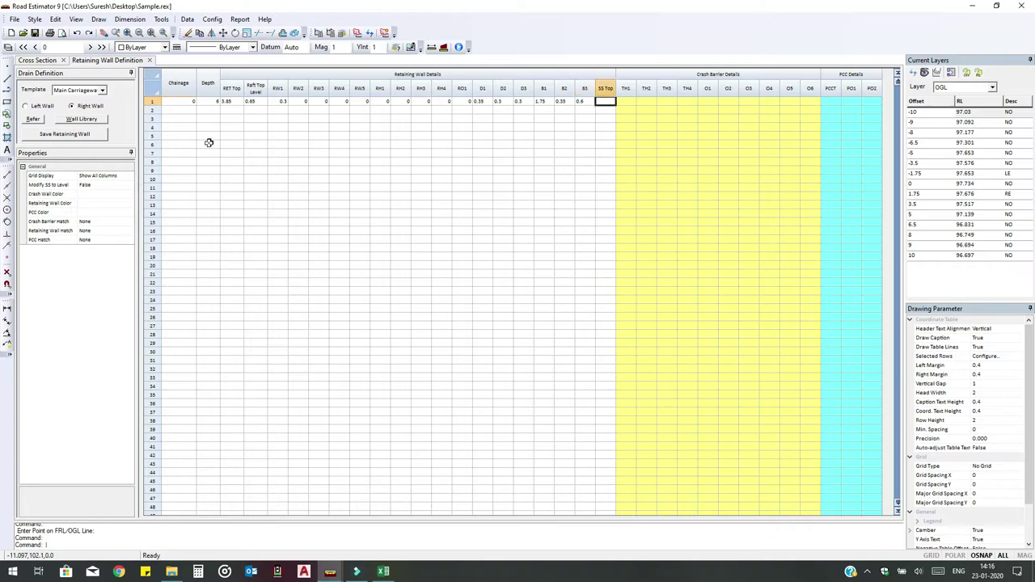
{"action": "type", "text": "RT"}
{"action": "key", "text": "Tab"}
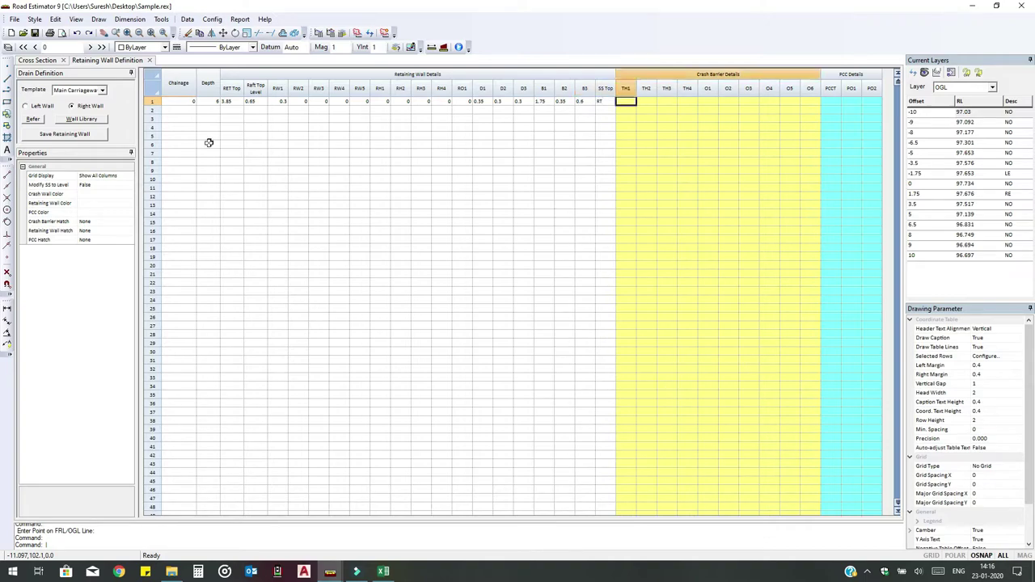
- Fill the right wall's crash barrier details, TH1 to TH4 and O1 to O6, with 0
{"action": "type", "text": "0"}
{"action": "key", "text": "Tab"}
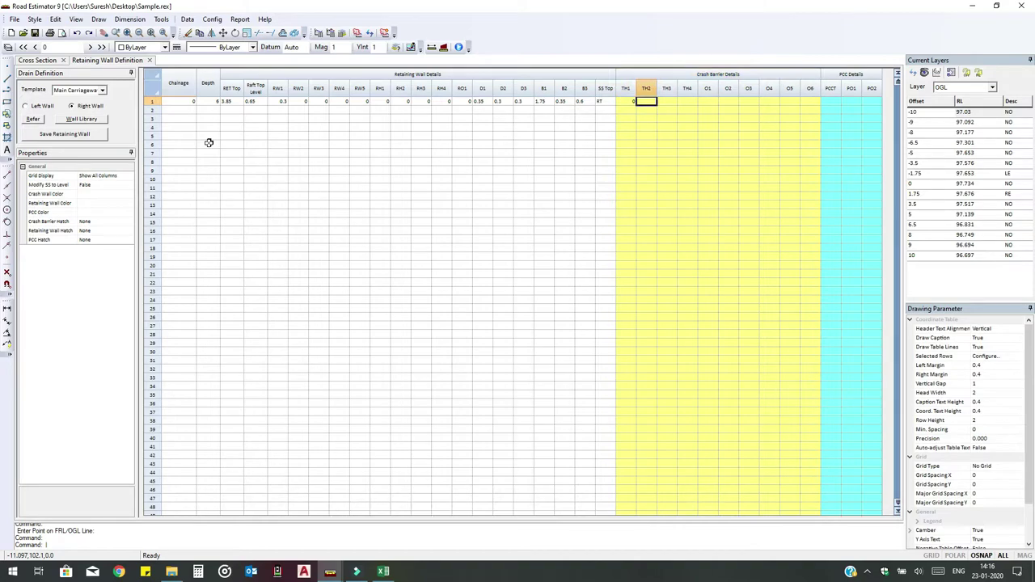
{"action": "type", "text": "0\t0\t0\t0\t0\t0"}
{"action": "key", "text": "Tab"}
{"action": "type", "text": "0"}
{"action": "key", "text": "Tab"}
{"action": "type", "text": "0"}
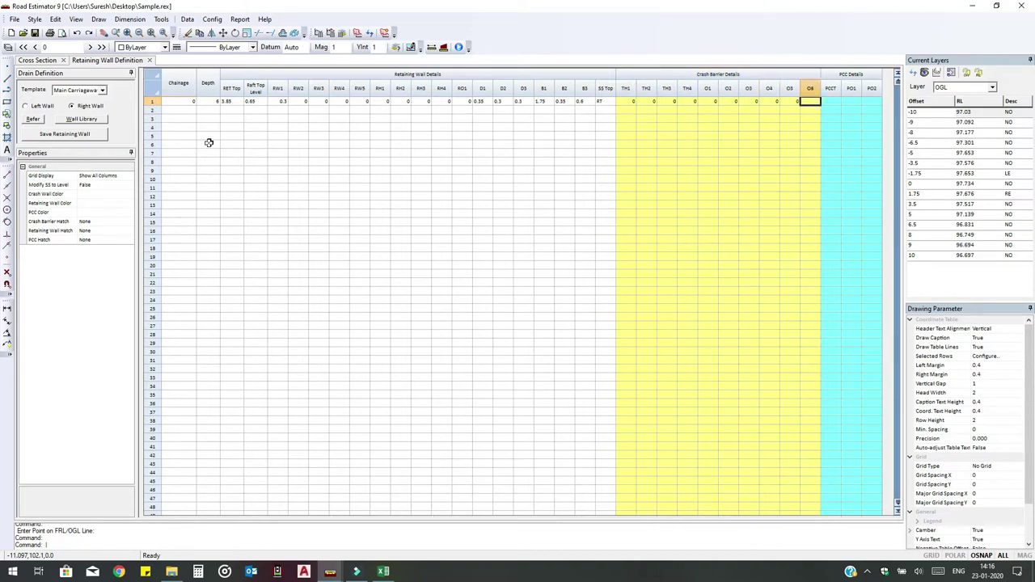
{"action": "key", "text": "Tab"}
{"action": "type", "text": "0"}
{"action": "key", "text": "Tab"}
- Set the right wall's PCCT, PO1 and PO2 to 0.1 and save the retaining wall
{"action": "type", "text": "0.1"}
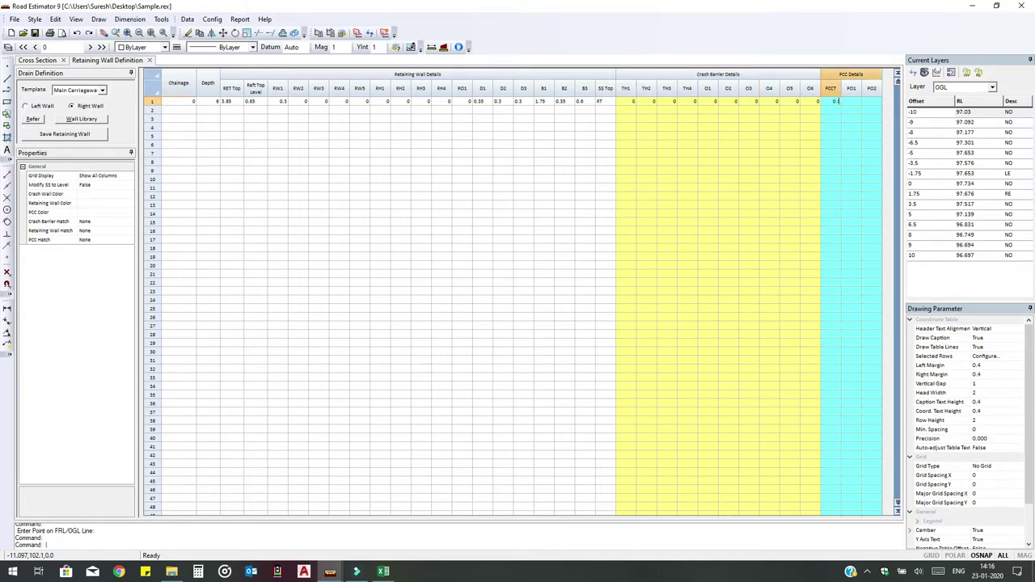
{"action": "key", "text": "Tab"}
{"action": "type", "text": "0.1"}
{"action": "key", "text": "Tab"}
{"action": "type", "text": "0"}
{"action": "key", "text": "Return"}
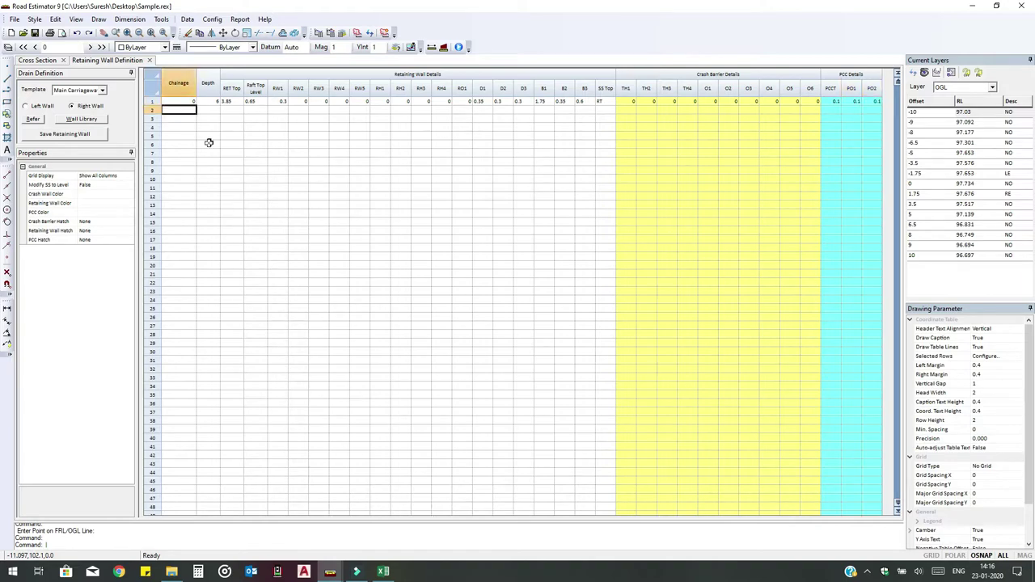
{"action": "left_click", "coordinate": [69, 137]}
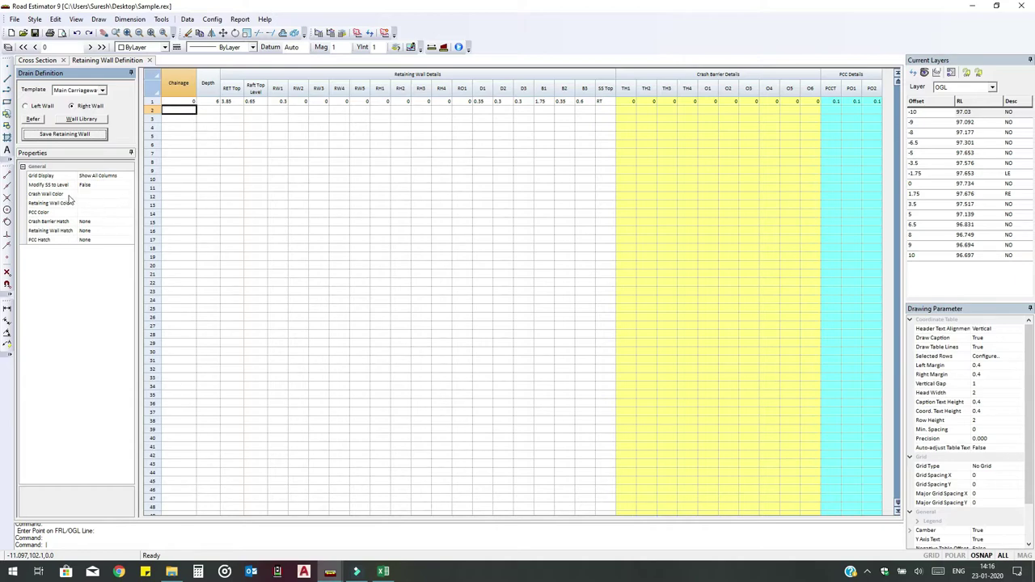
- Set the crash wall color to Yellow in the retaining wall properties
{"action": "left_click", "coordinate": [129, 196]}
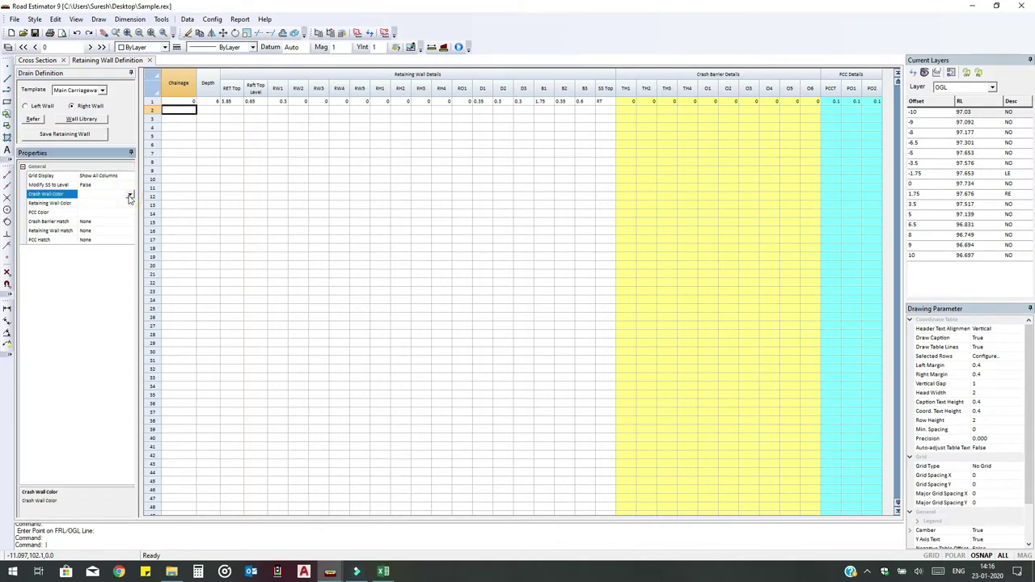
{"action": "left_click", "coordinate": [131, 196]}
{"action": "left_click", "coordinate": [98, 215]}
- Set the right wall's Retaining Wall Color to Green
{"action": "left_click", "coordinate": [130, 205]}
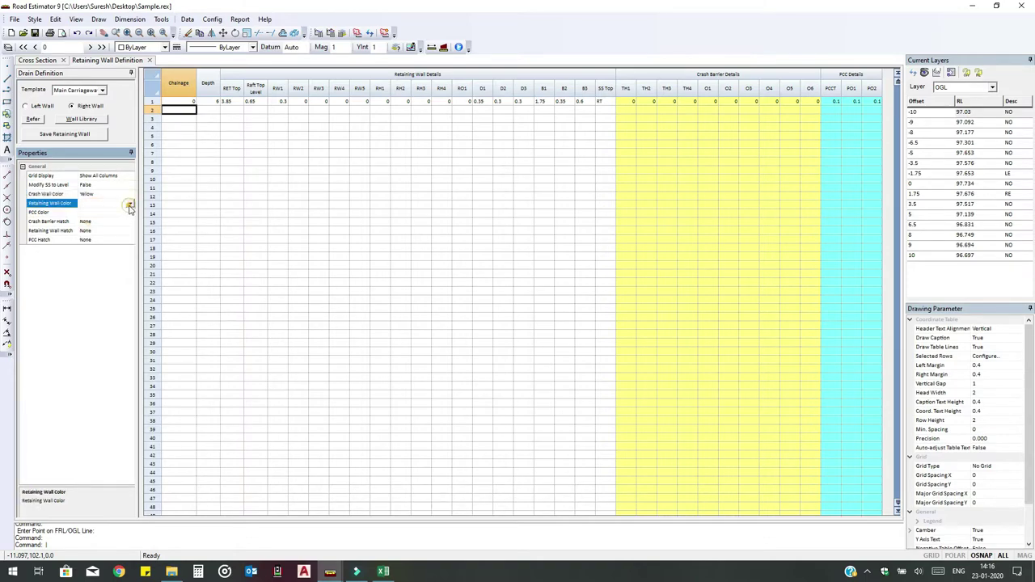
{"action": "left_click", "coordinate": [130, 203]}
{"action": "left_click", "coordinate": [90, 231]}
- Set the right wall's PCC Color to Cyan and save the retaining wall
{"action": "left_click", "coordinate": [130, 214]}
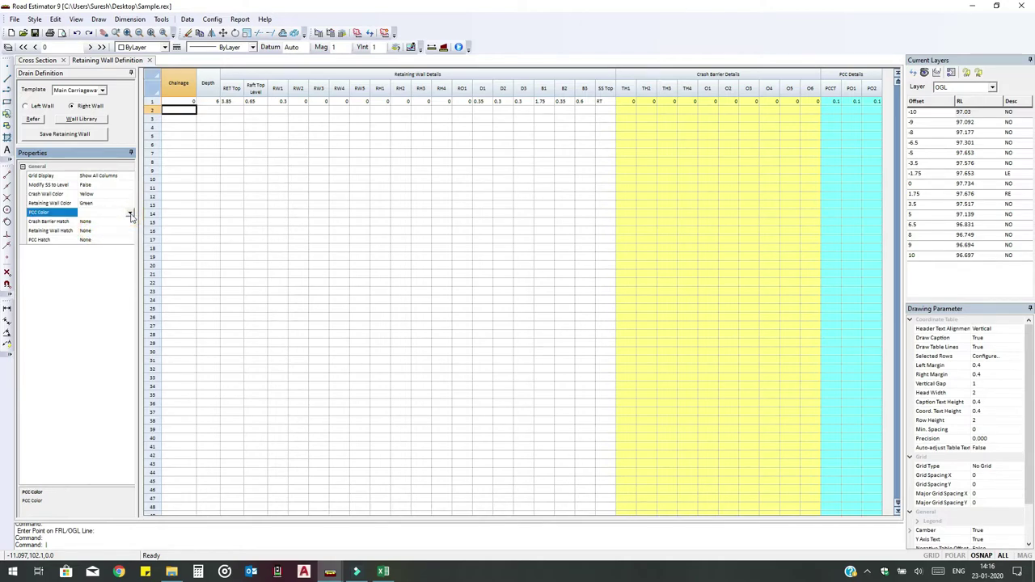
{"action": "left_click", "coordinate": [130, 213]}
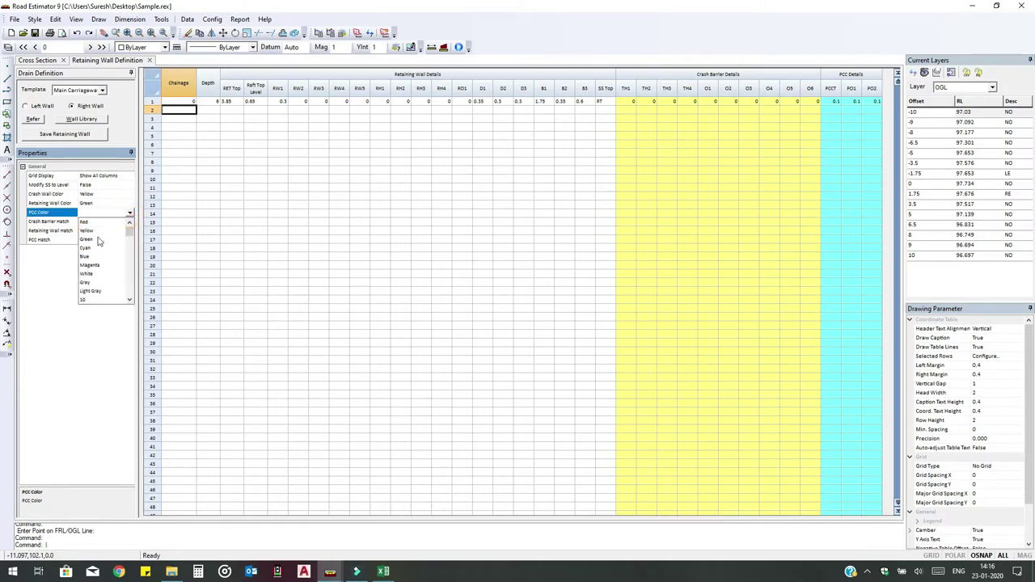
{"action": "left_click", "coordinate": [90, 248]}
{"action": "left_click", "coordinate": [125, 223]}
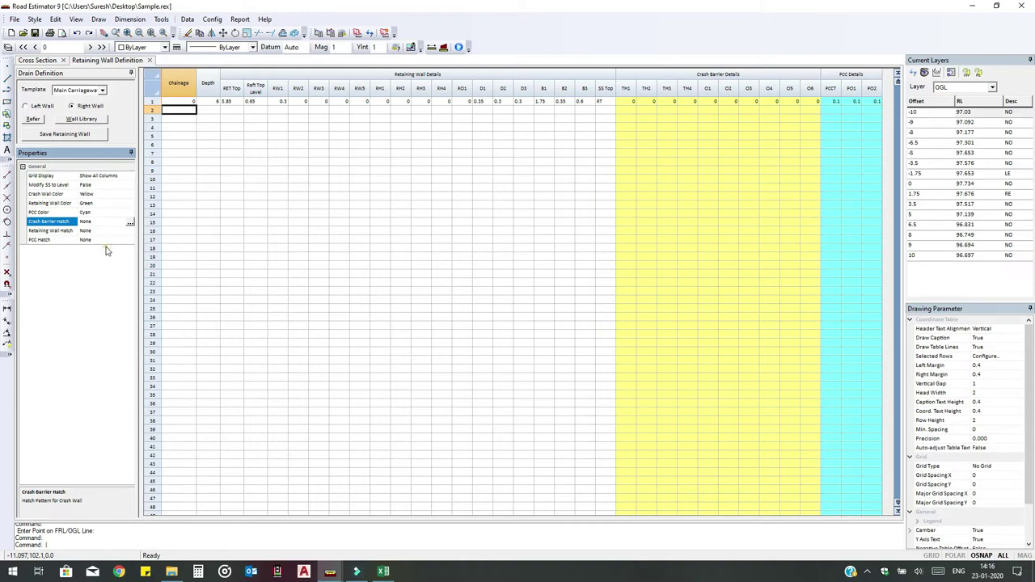
{"action": "left_click", "coordinate": [81, 139]}
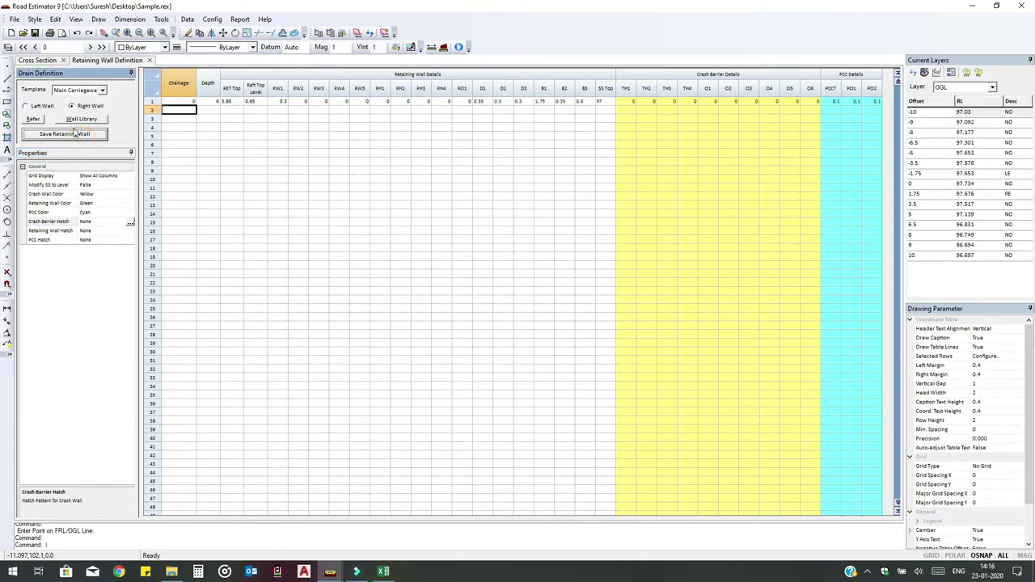
- Switch to the left wall's definition and set its Crash Wall Color to Yellow
{"action": "left_click", "coordinate": [44, 107]}
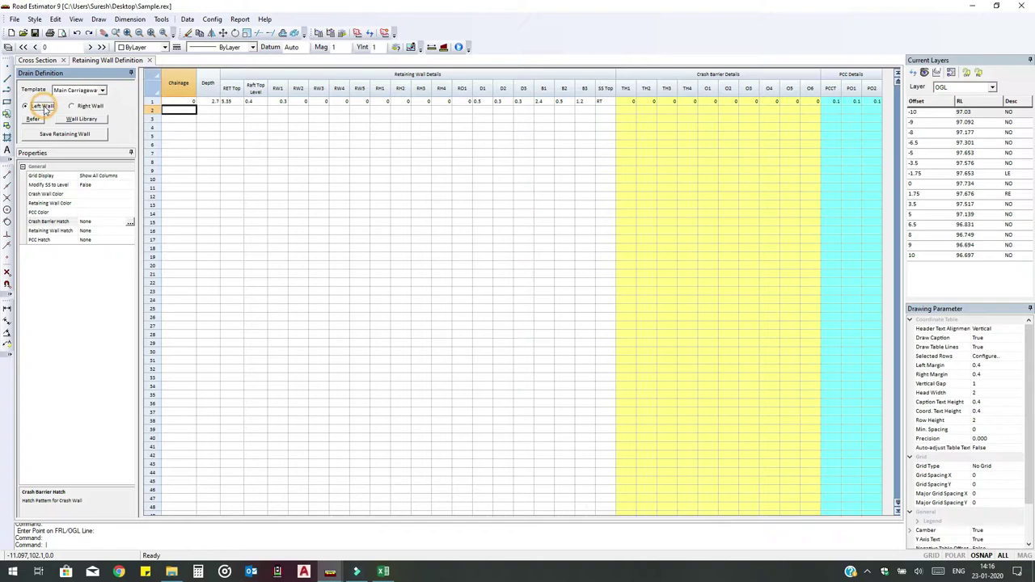
{"action": "left_click", "coordinate": [130, 196]}
{"action": "left_click", "coordinate": [130, 195]}
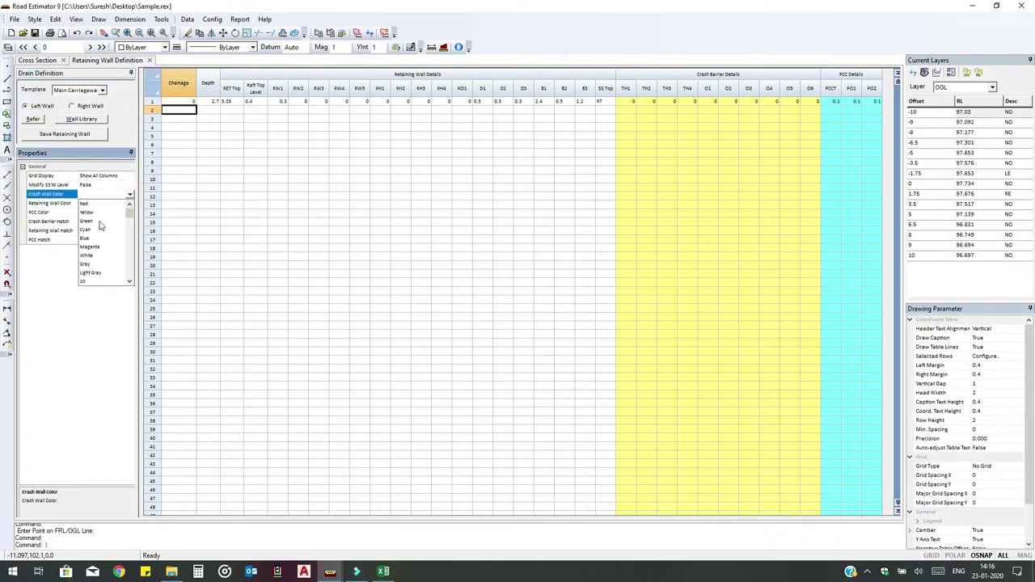
{"action": "left_click", "coordinate": [111, 223]}
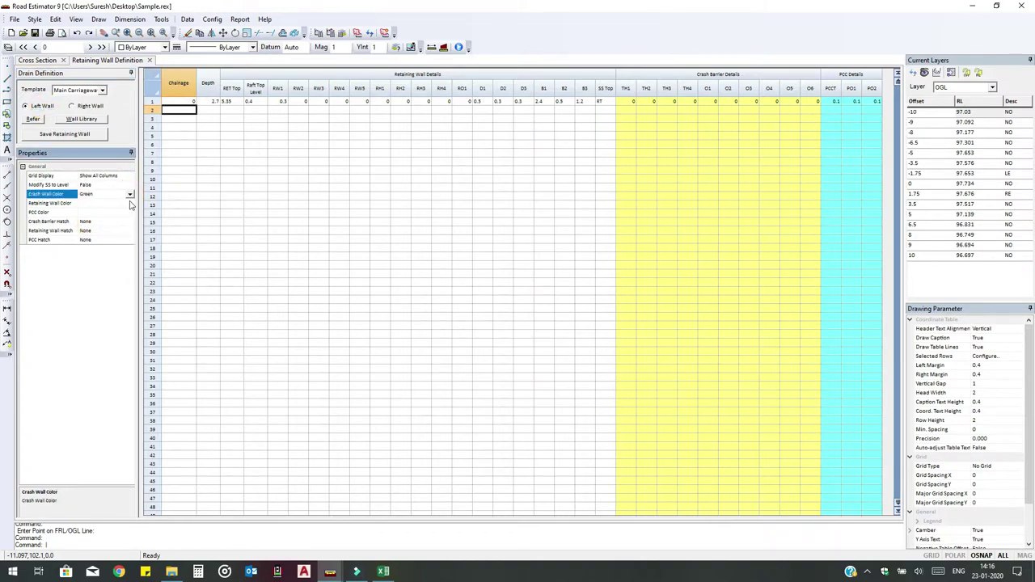
{"action": "left_click", "coordinate": [130, 195]}
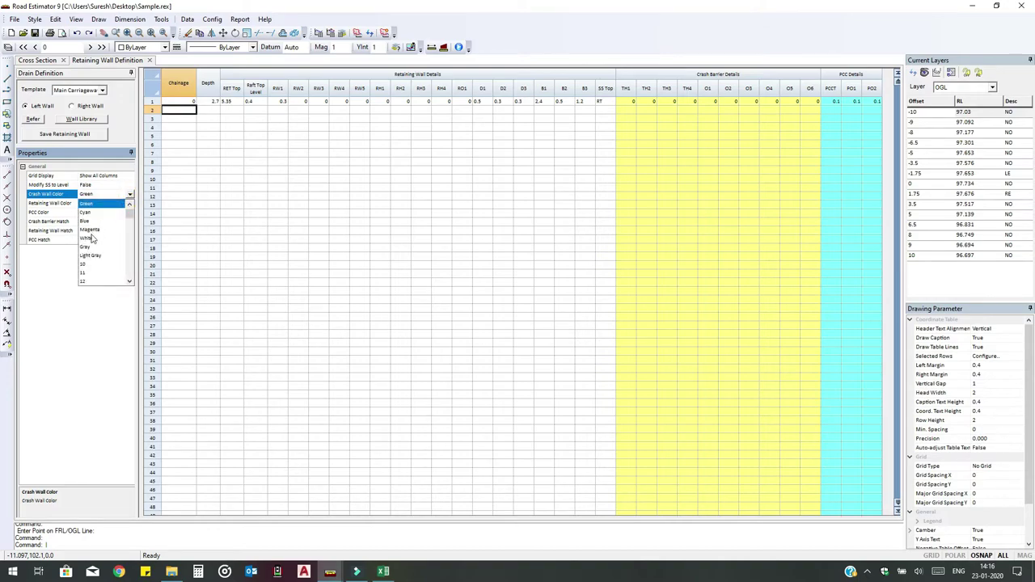
{"action": "scroll", "coordinate": [93, 211], "scroll_direction": "up", "scroll_amount": 2}
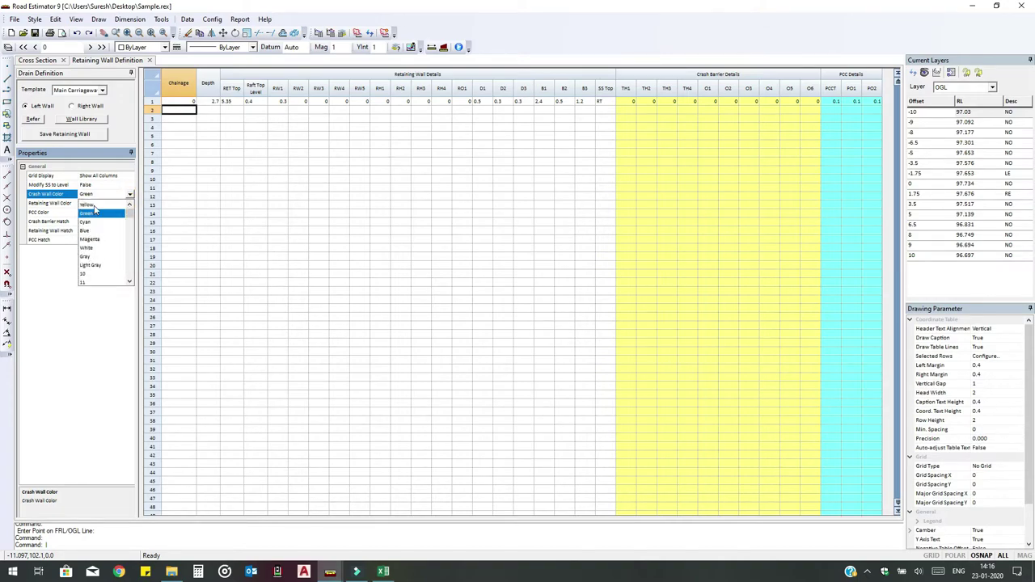
{"action": "left_click", "coordinate": [95, 212]}
- Set the left wall's Retaining Wall Color to Green and PCC Color to Cyan, and save the retaining wall
{"action": "left_click", "coordinate": [129, 204]}
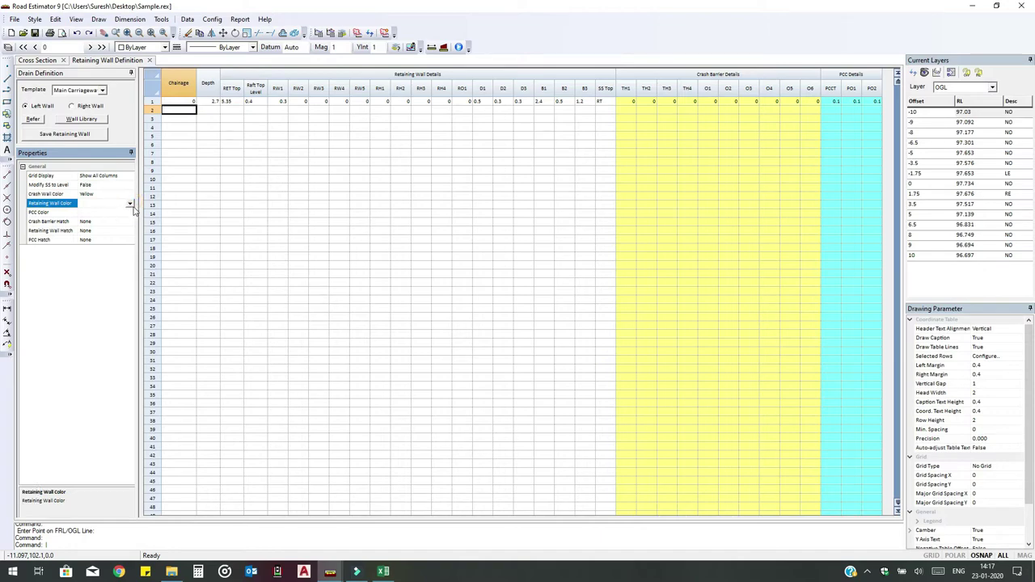
{"action": "left_click", "coordinate": [131, 203]}
{"action": "left_click", "coordinate": [125, 212]}
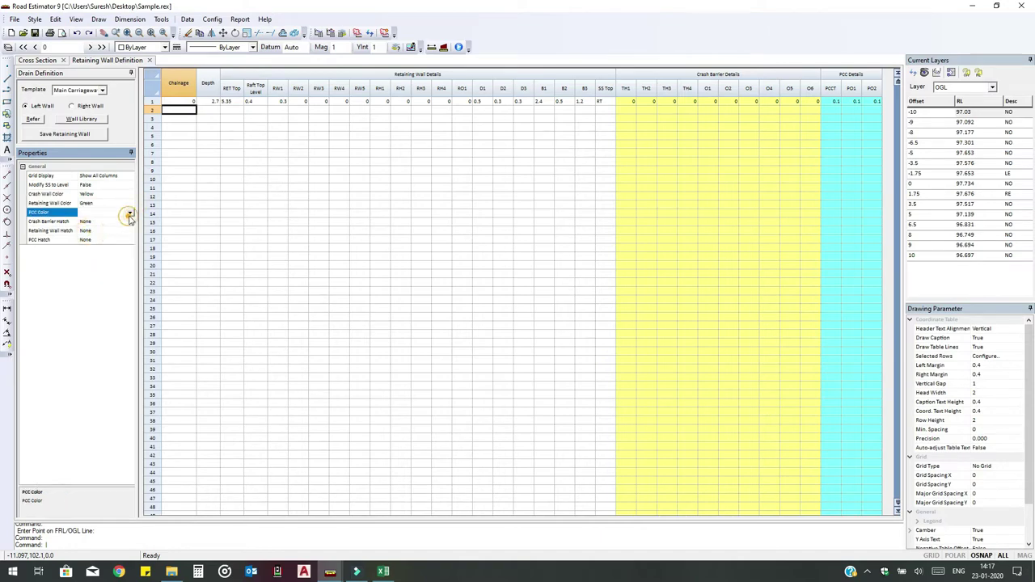
{"action": "left_click", "coordinate": [129, 212]}
{"action": "left_click", "coordinate": [88, 249]}
{"action": "left_click", "coordinate": [72, 136]}
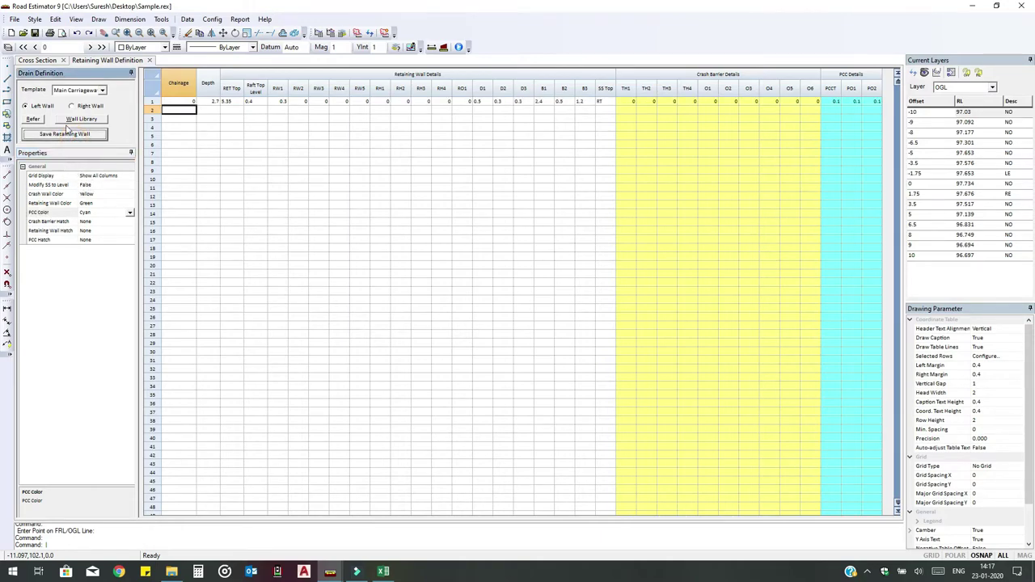
- Review the left wall's dimension rows for all defined chainages in the retaining wall table
{"action": "left_click", "coordinate": [36, 106]}
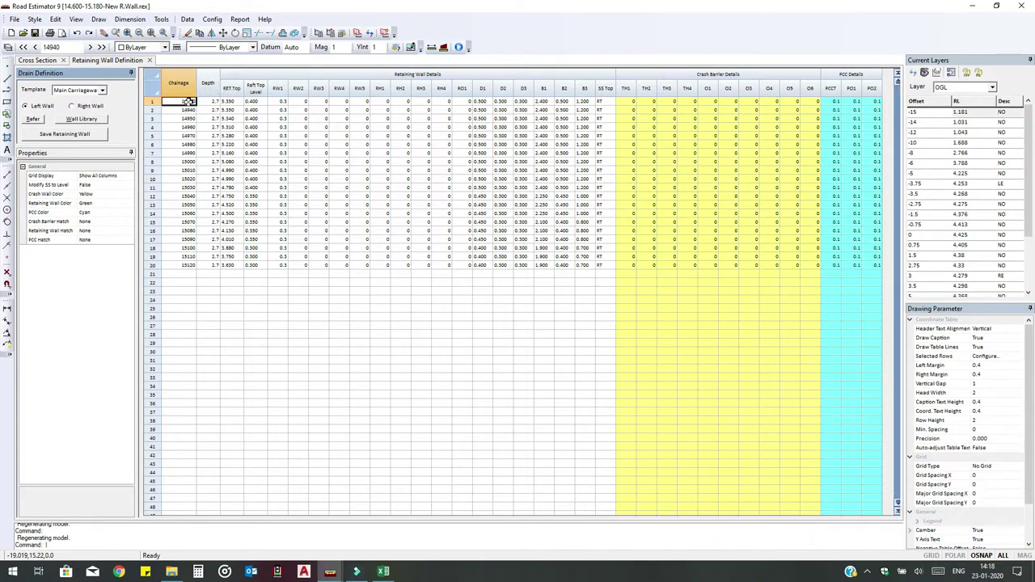
{"action": "left_click_drag", "start_coordinate": [191, 138], "coordinate": [808, 265]}
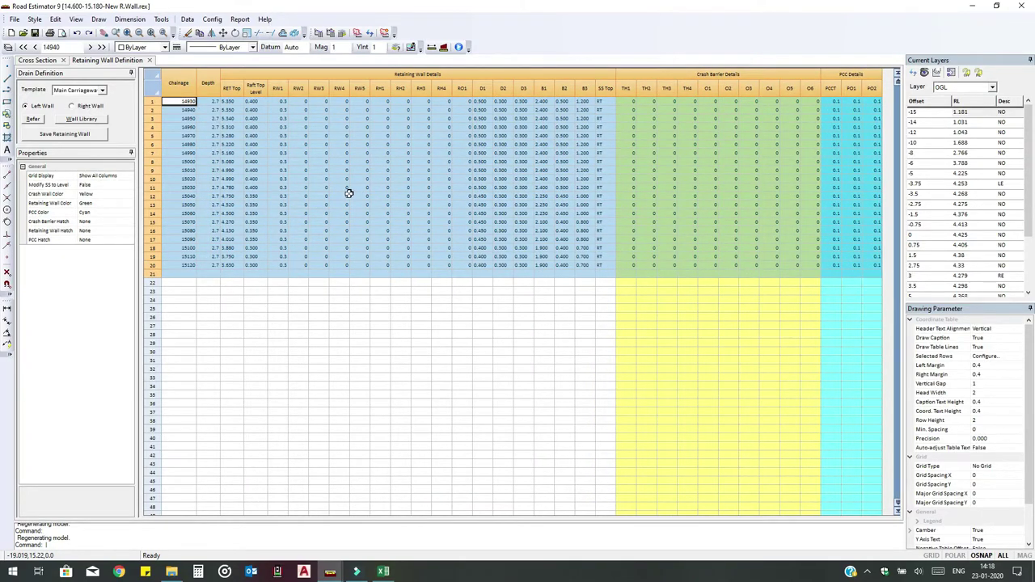
{"action": "left_click", "coordinate": [278, 116]}
- Return to the cross section drawing, close the Process Data dialog and display the section at chainage 14930
{"action": "left_click", "coordinate": [50, 60]}
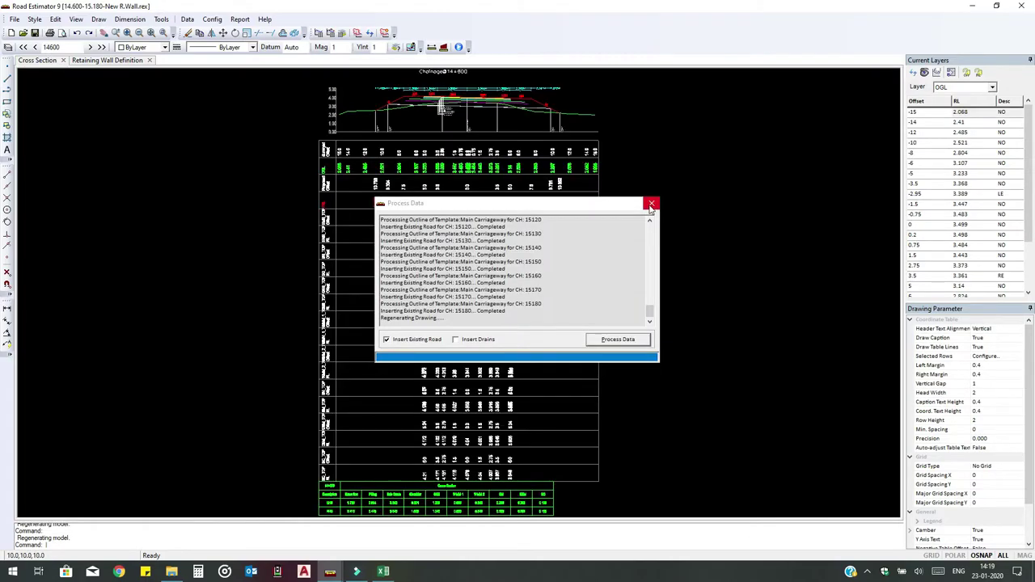
{"action": "left_click", "coordinate": [651, 205]}
{"action": "left_click", "coordinate": [32, 47]}
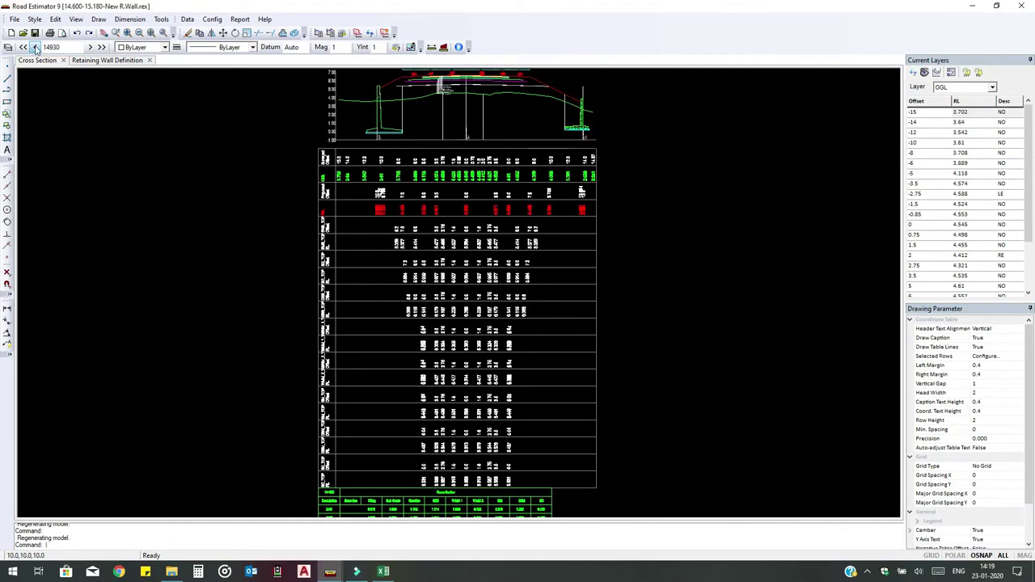
- Examine the left retaining wall's stem, base and PCC in the section at chainage 14930
{"action": "scroll", "coordinate": [381, 121], "scroll_direction": "up", "scroll_amount": 5}
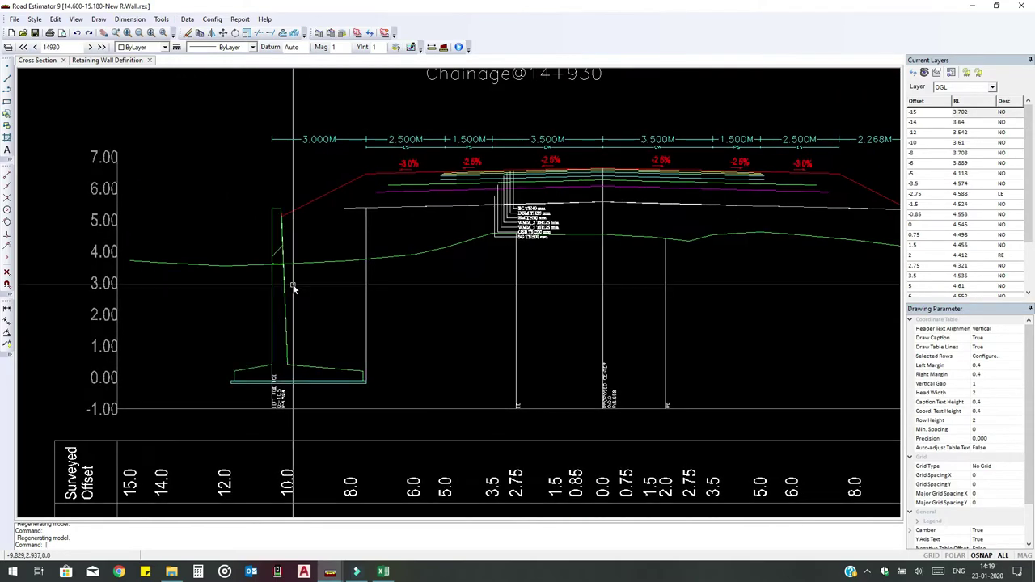
{"action": "scroll", "coordinate": [292, 290], "scroll_direction": "down", "scroll_amount": 1}
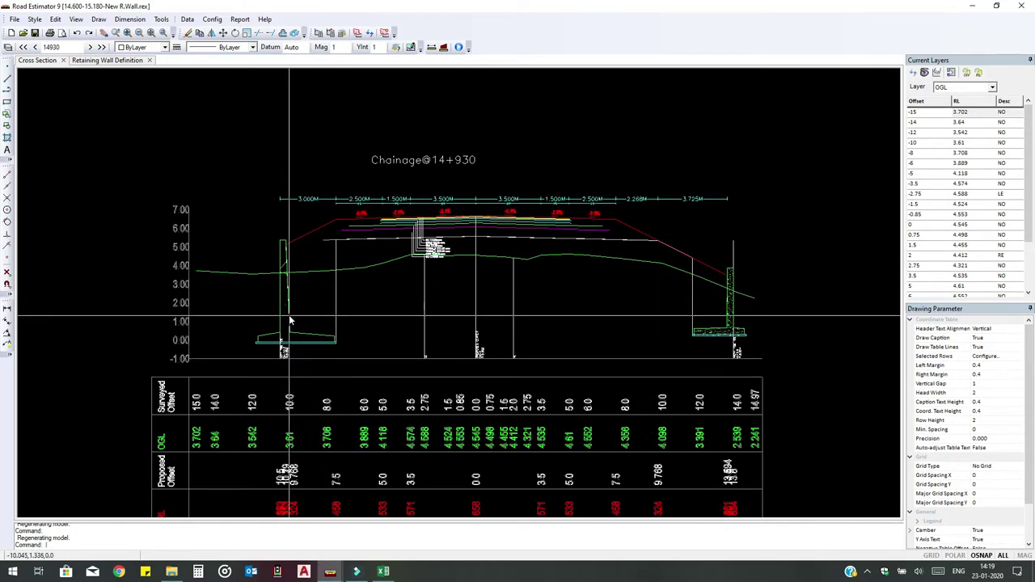
{"action": "scroll", "coordinate": [289, 317], "scroll_direction": "up", "scroll_amount": 5}
{"action": "scroll", "coordinate": [288, 315], "scroll_direction": "down", "scroll_amount": 5}
{"action": "scroll", "coordinate": [283, 291], "scroll_direction": "up", "scroll_amount": 8}
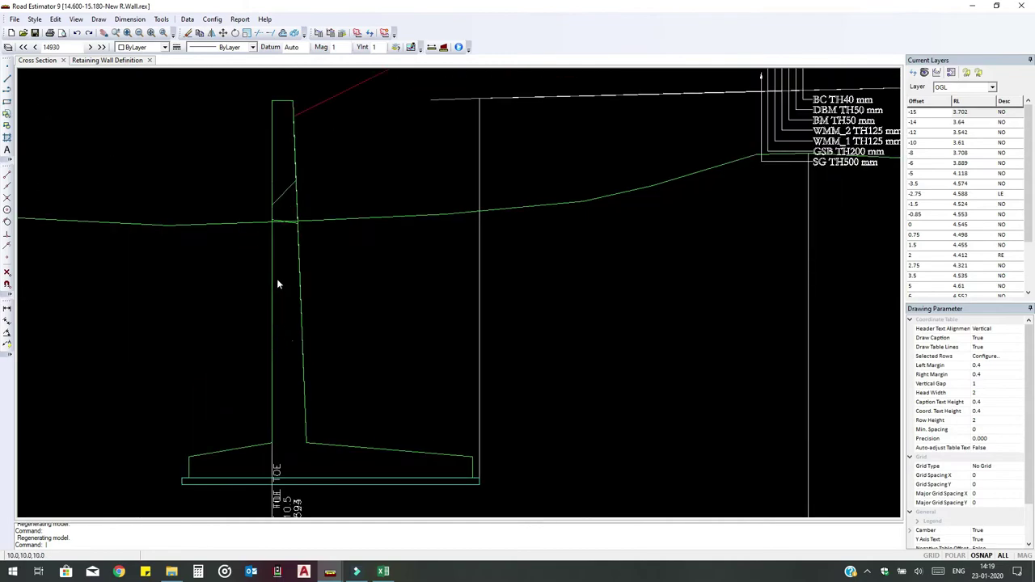
{"action": "scroll", "coordinate": [274, 234], "scroll_direction": "down", "scroll_amount": 6}
{"action": "scroll", "coordinate": [734, 300], "scroll_direction": "up", "scroll_amount": 4}
{"action": "scroll", "coordinate": [732, 298], "scroll_direction": "up", "scroll_amount": 2}
{"action": "scroll", "coordinate": [731, 296], "scroll_direction": "down", "scroll_amount": 6}
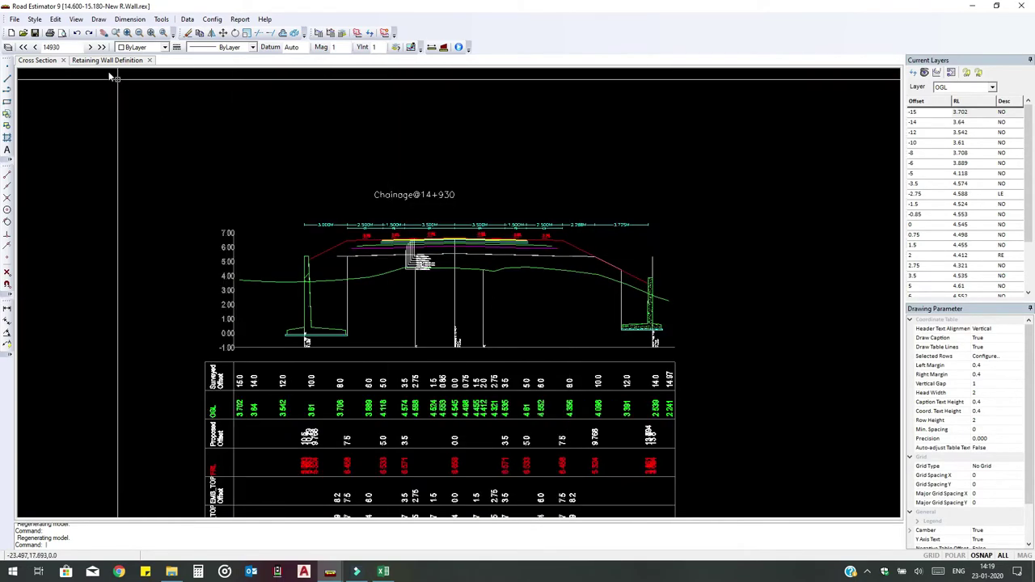
- Advance through the cross sections to chainage 15100 and inspect its left retaining wall
{"action": "left_click", "coordinate": [89, 47]}
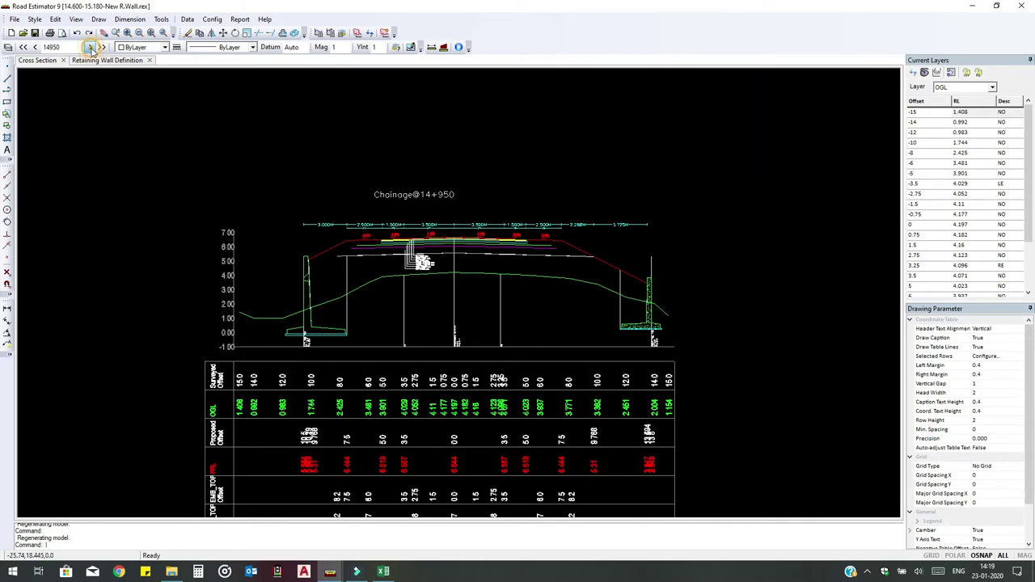
{"action": "left_click", "coordinate": [89, 47]}
{"action": "scroll", "coordinate": [318, 327], "scroll_direction": "up", "scroll_amount": 4}
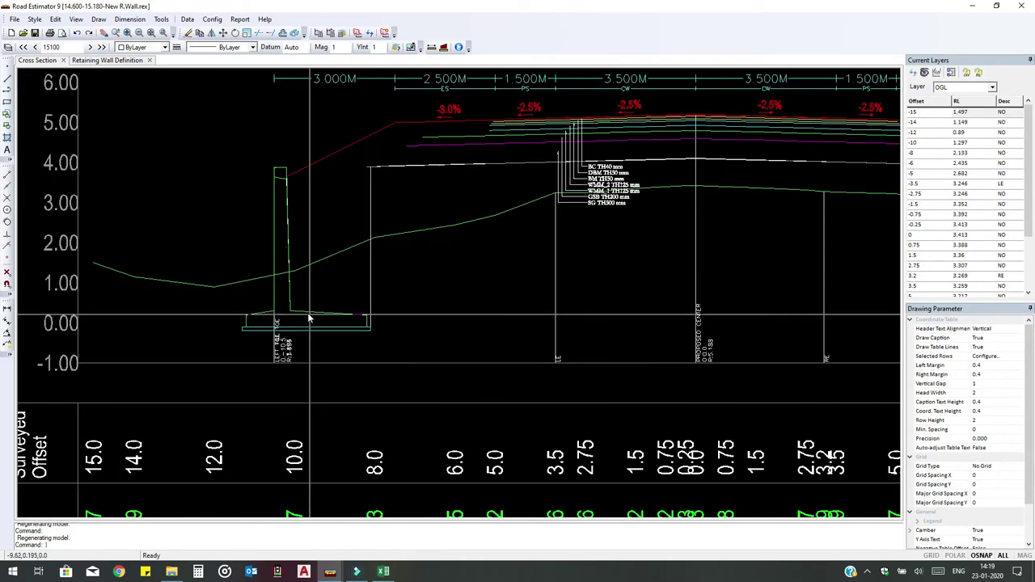
- Go back through the cross sections to chainage 15030, checking the retaining walls on both sides
{"action": "left_click", "coordinate": [35, 47]}
{"action": "left_click", "coordinate": [35, 47]}
{"action": "left_click", "coordinate": [35, 47]}
{"action": "scroll", "coordinate": [386, 264], "scroll_direction": "down", "scroll_amount": 2}
{"action": "scroll", "coordinate": [160, 256], "scroll_direction": "down", "scroll_amount": 2}
{"action": "left_click_drag", "start_coordinate": [161, 255], "coordinate": [311, 281]}
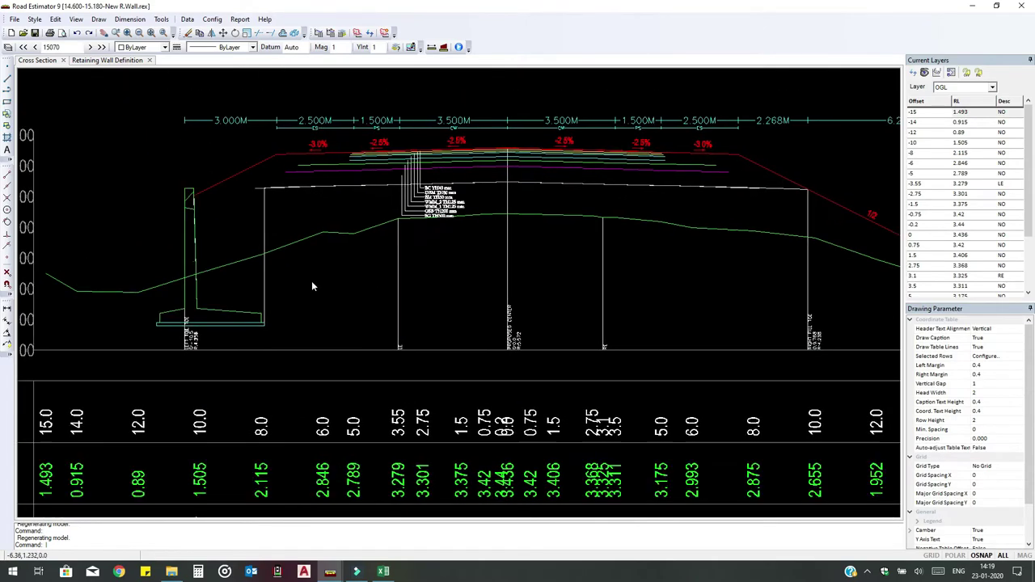
{"action": "left_click", "coordinate": [35, 47]}
{"action": "left_click", "coordinate": [35, 47]}
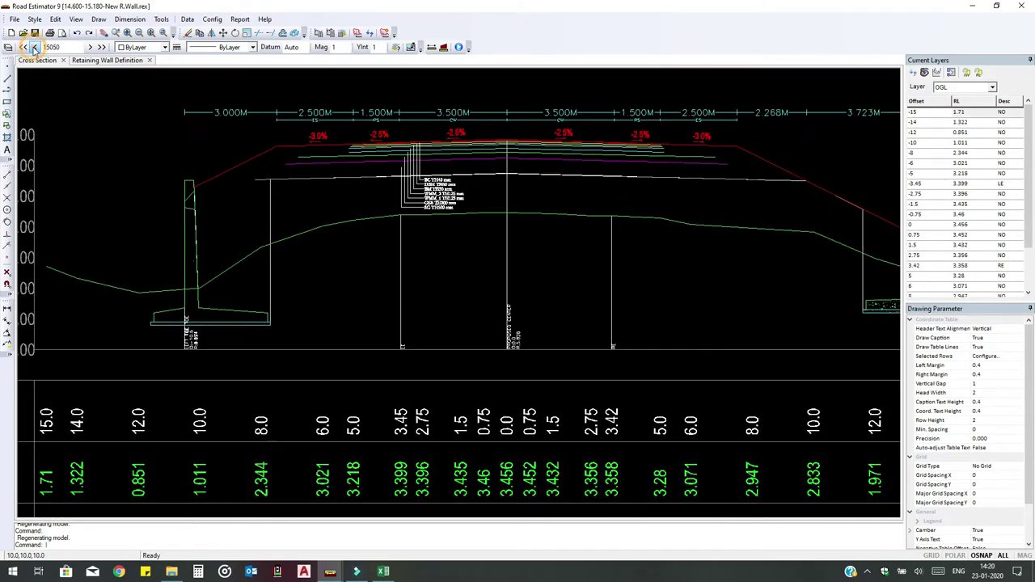
{"action": "left_click", "coordinate": [35, 47]}
{"action": "left_click", "coordinate": [34, 47]}
{"action": "scroll", "coordinate": [338, 214], "scroll_direction": "down", "scroll_amount": 2}
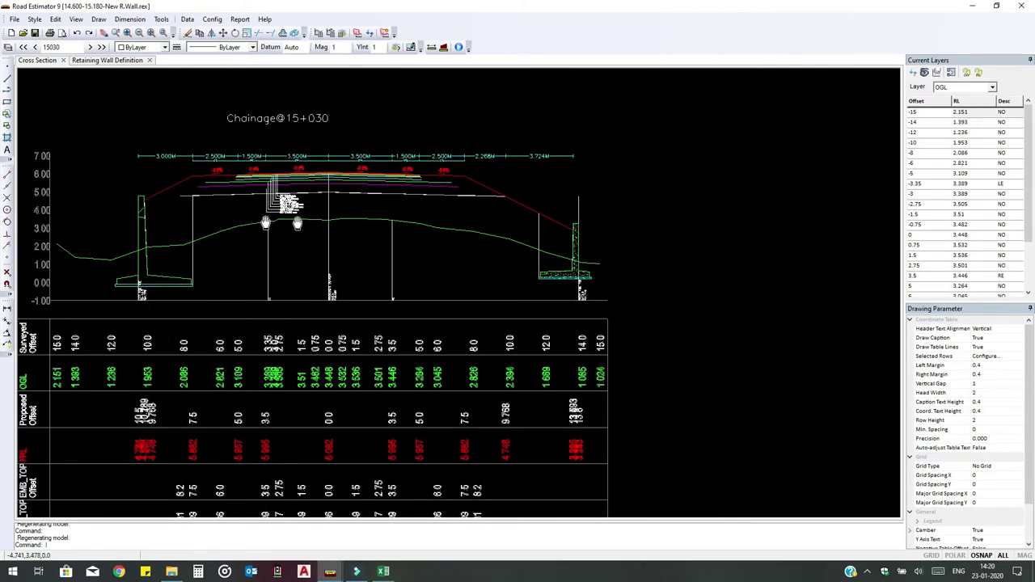
{"action": "left_click_drag", "start_coordinate": [279, 217], "coordinate": [344, 226]}
{"action": "scroll", "coordinate": [299, 228], "scroll_direction": "up", "scroll_amount": 1}
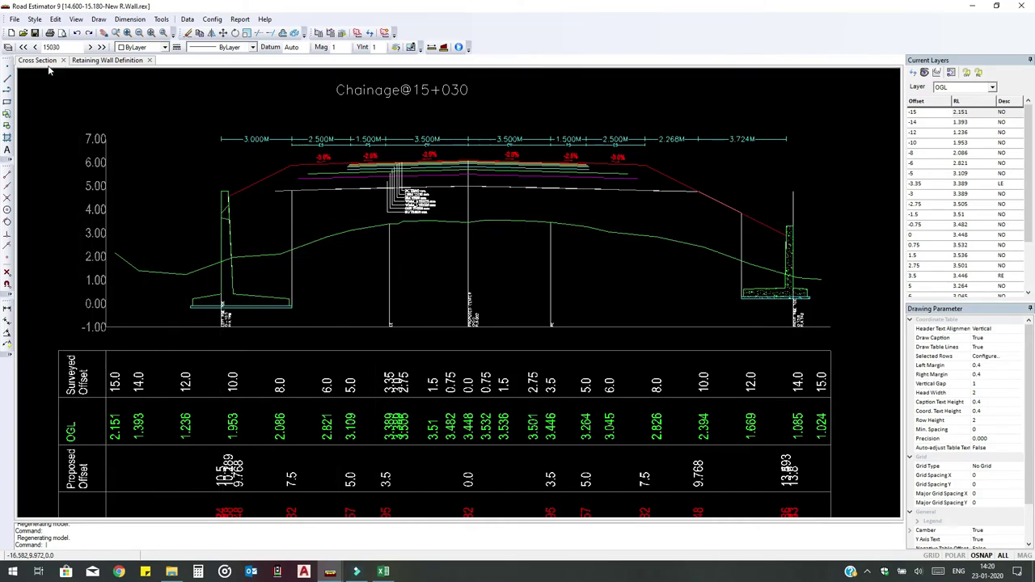
- Close the retaining wall definition, and look at the Drain Details definition before closing it too
{"action": "left_click", "coordinate": [148, 61]}
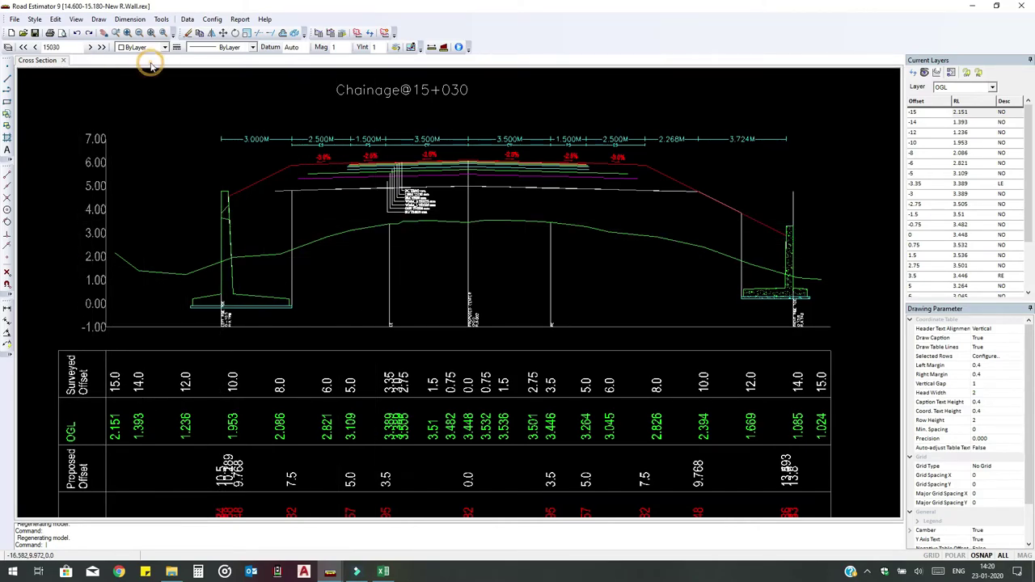
{"action": "left_click", "coordinate": [188, 23]}
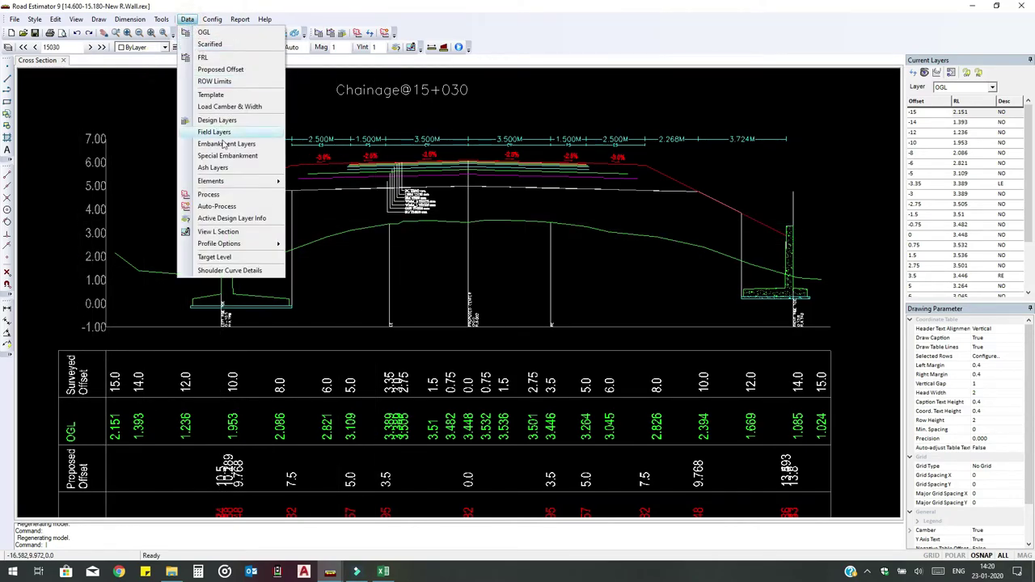
{"action": "mouse_move", "coordinate": [246, 182]}
{"action": "left_click", "coordinate": [326, 195]}
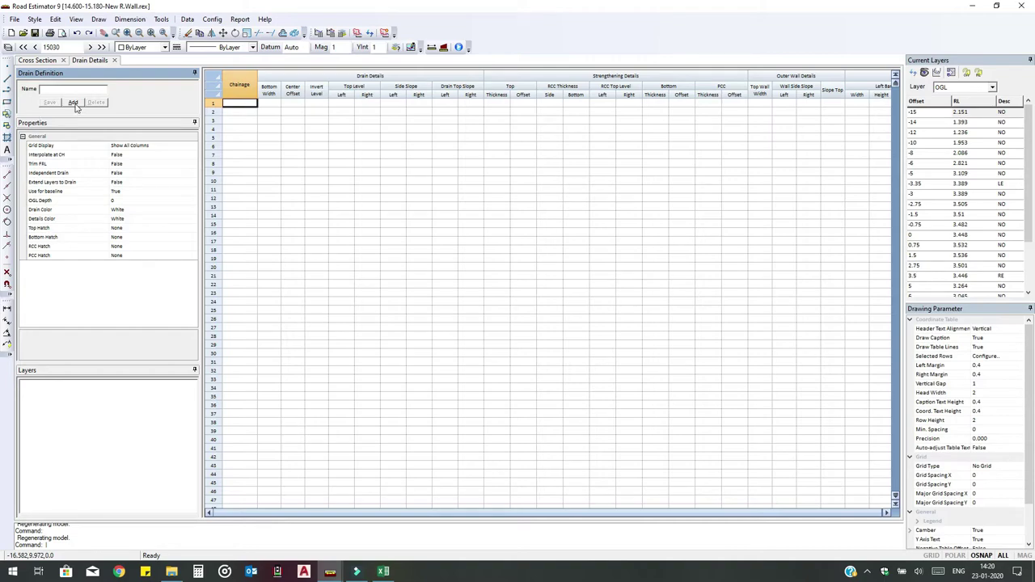
{"action": "left_click", "coordinate": [115, 60]}
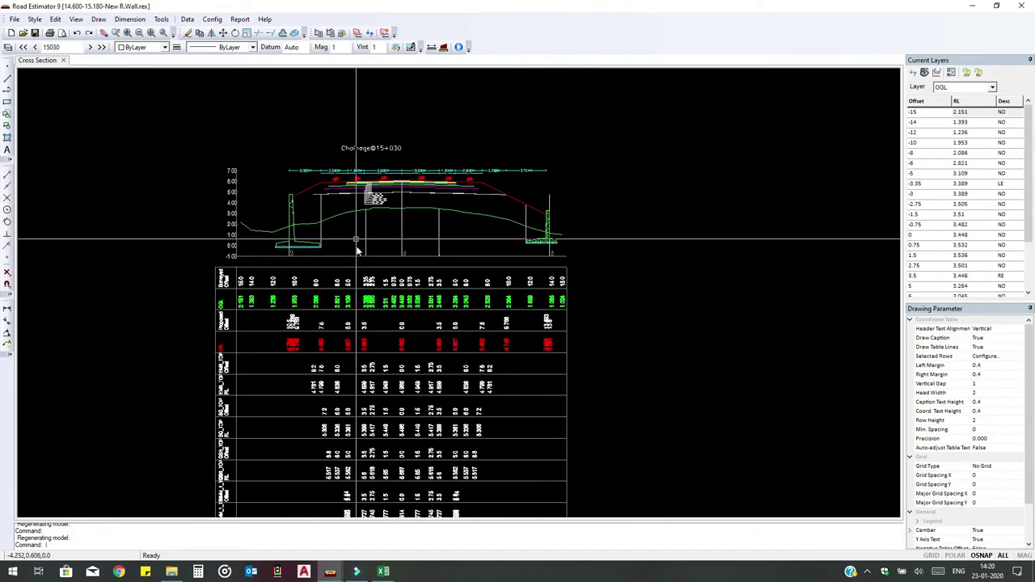
- Examine the LHS and RHS quantities table below the cross section at chainage 15030
{"action": "scroll", "coordinate": [437, 356], "scroll_direction": "down", "scroll_amount": 3}
{"action": "scroll", "coordinate": [438, 407], "scroll_direction": "up", "scroll_amount": 4}
{"action": "scroll", "coordinate": [437, 407], "scroll_direction": "up", "scroll_amount": 2}
{"action": "left_click_drag", "start_coordinate": [410, 404], "coordinate": [525, 399]}
{"action": "left_click_drag", "start_coordinate": [205, 356], "coordinate": [265, 384]}
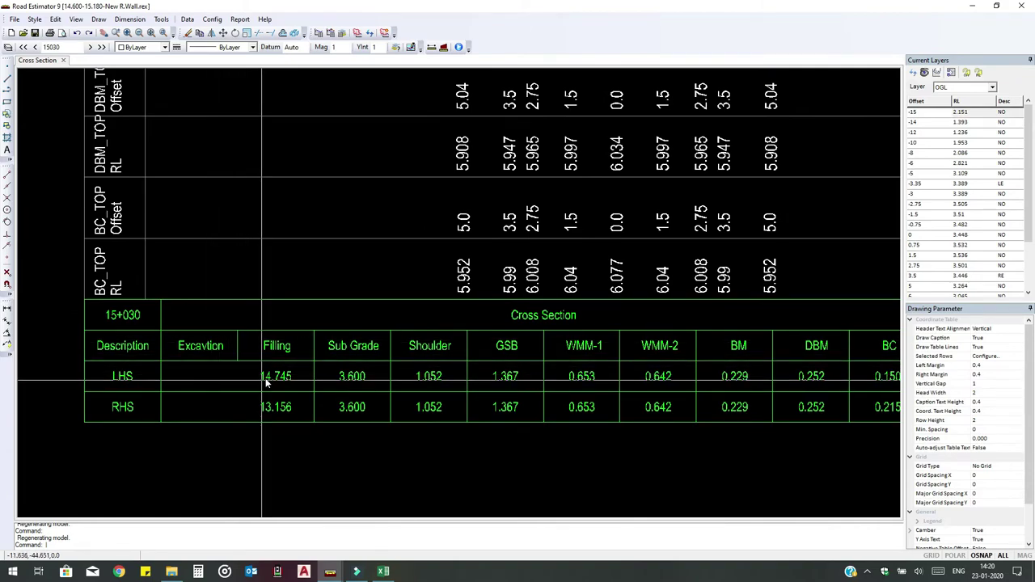
{"action": "scroll", "coordinate": [541, 422], "scroll_direction": "down", "scroll_amount": 3}
{"action": "scroll", "coordinate": [541, 422], "scroll_direction": "down", "scroll_amount": 2}
{"action": "scroll", "coordinate": [403, 234], "scroll_direction": "up", "scroll_amount": 3}
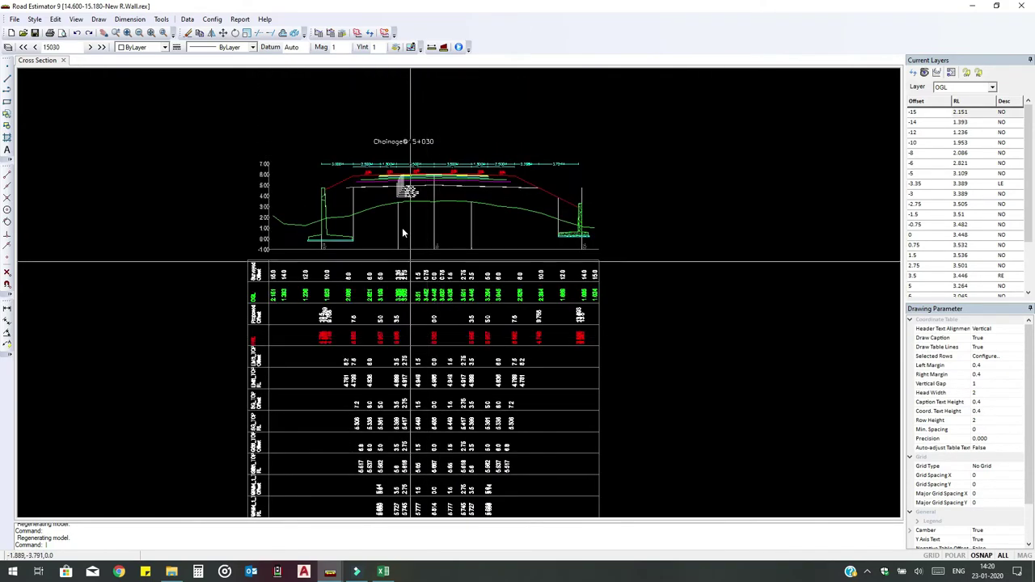
- Open the Area report
{"action": "left_click", "coordinate": [240, 20]}
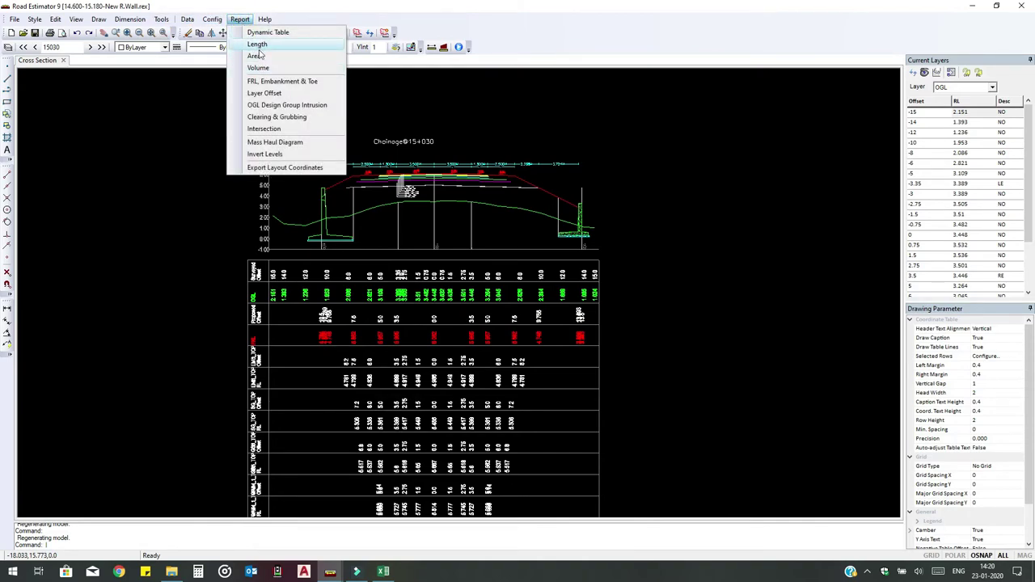
{"action": "left_click", "coordinate": [257, 56]}
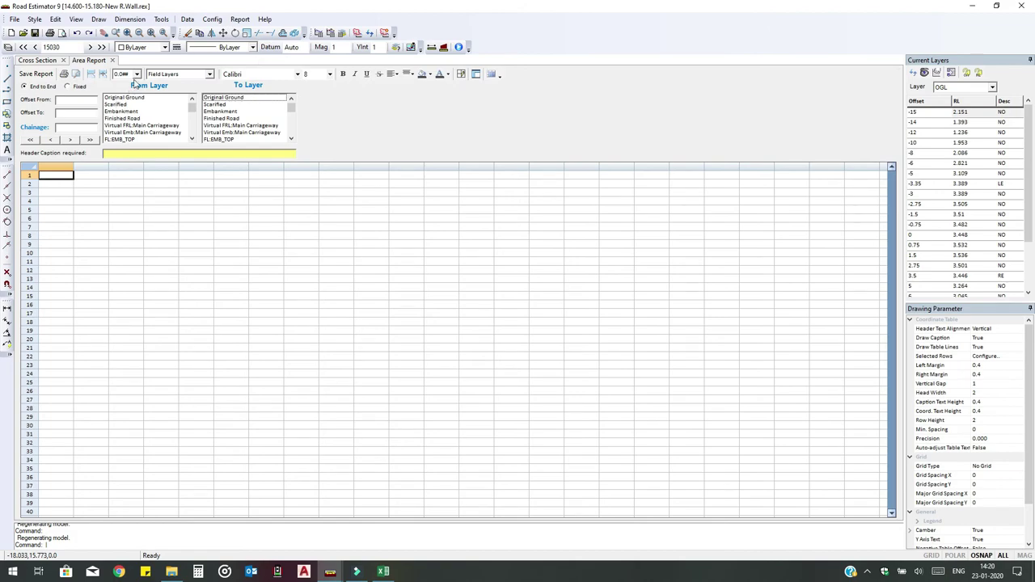
- Show the Retaining Wall area report for the Left Retaining Wall at chainage 14930
{"action": "left_click", "coordinate": [208, 74]}
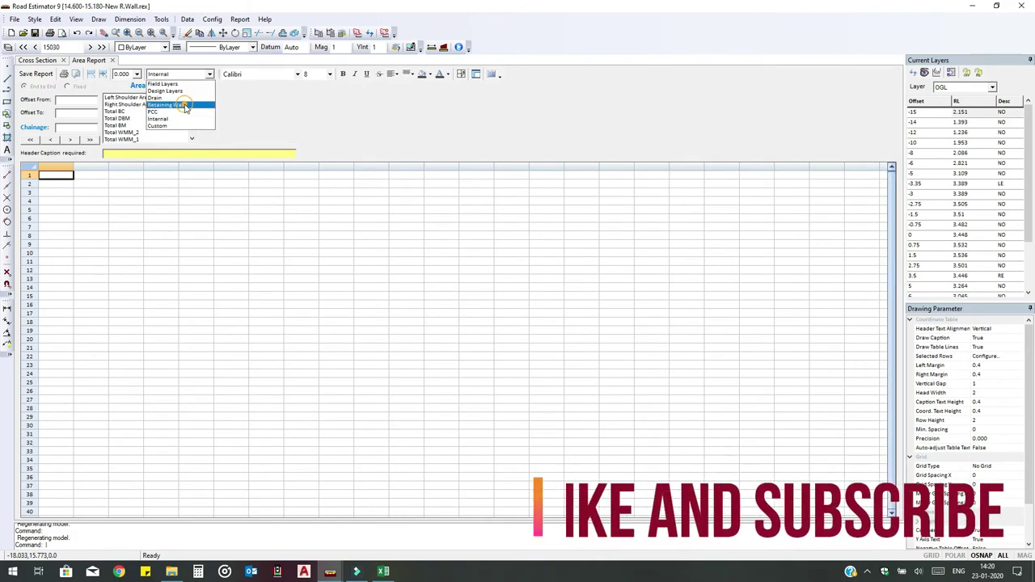
{"action": "left_click", "coordinate": [179, 103]}
{"action": "left_click", "coordinate": [140, 98]}
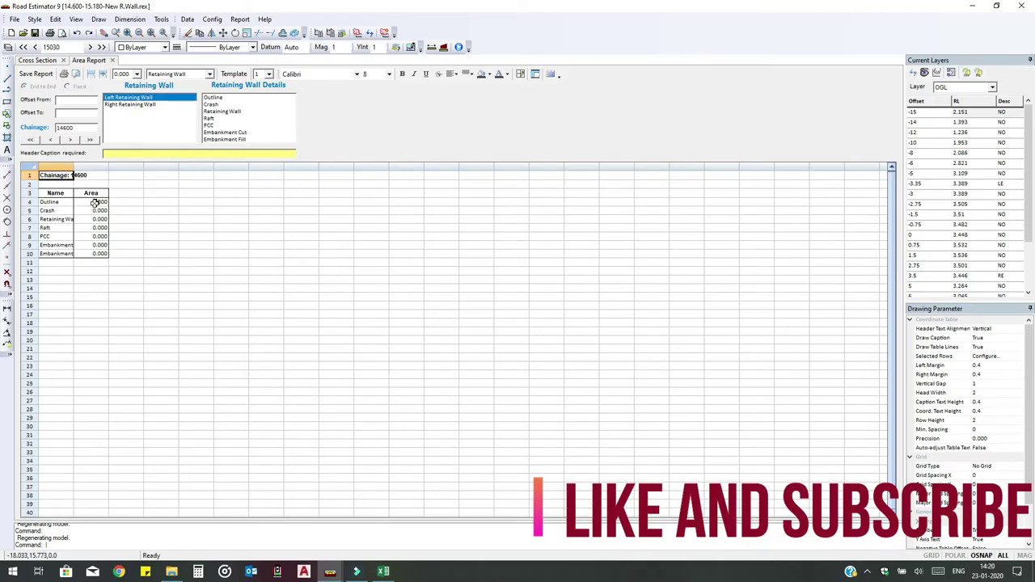
{"action": "double_click", "coordinate": [65, 127]}
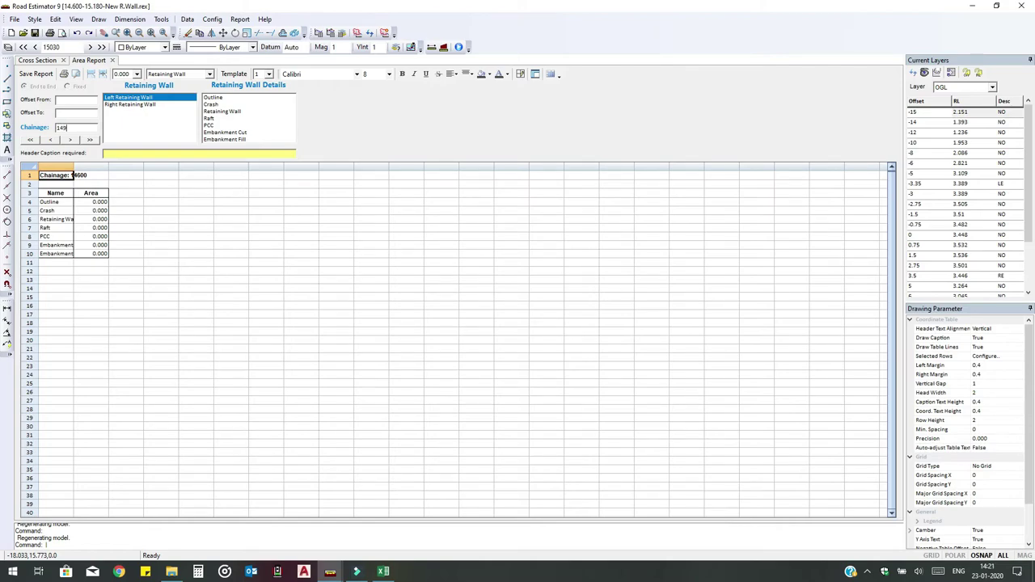
{"action": "type", "text": "14930"}
{"action": "key", "text": "Return"}
- Examine the outline, crash, retaining wall and PCC areas listed for the left retaining wall
{"action": "left_click_drag", "start_coordinate": [95, 202], "coordinate": [98, 219]}
{"action": "left_click", "coordinate": [129, 235]}
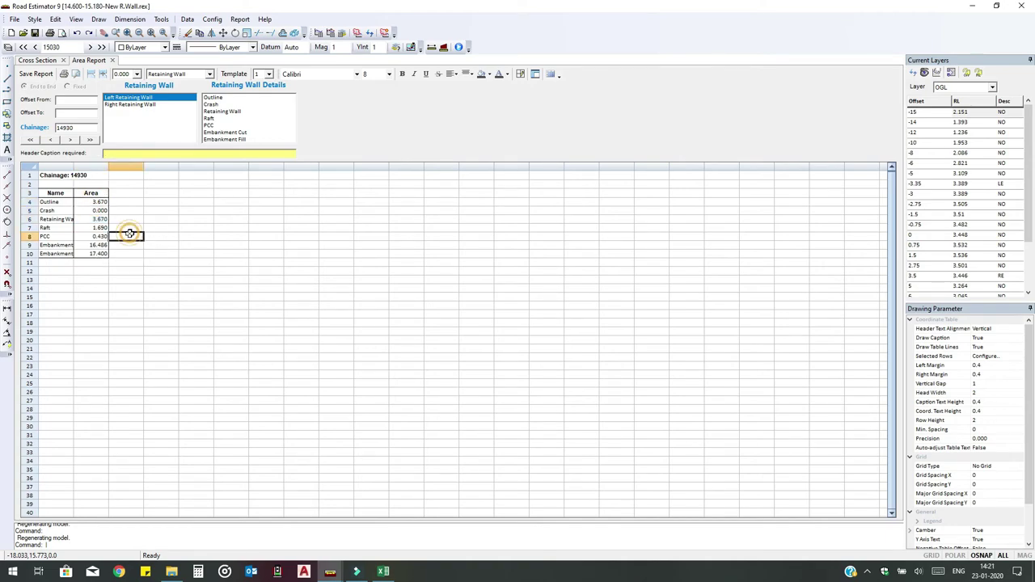
{"action": "left_click", "coordinate": [93, 212]}
{"action": "left_click", "coordinate": [91, 236]}
{"action": "left_click", "coordinate": [101, 220]}
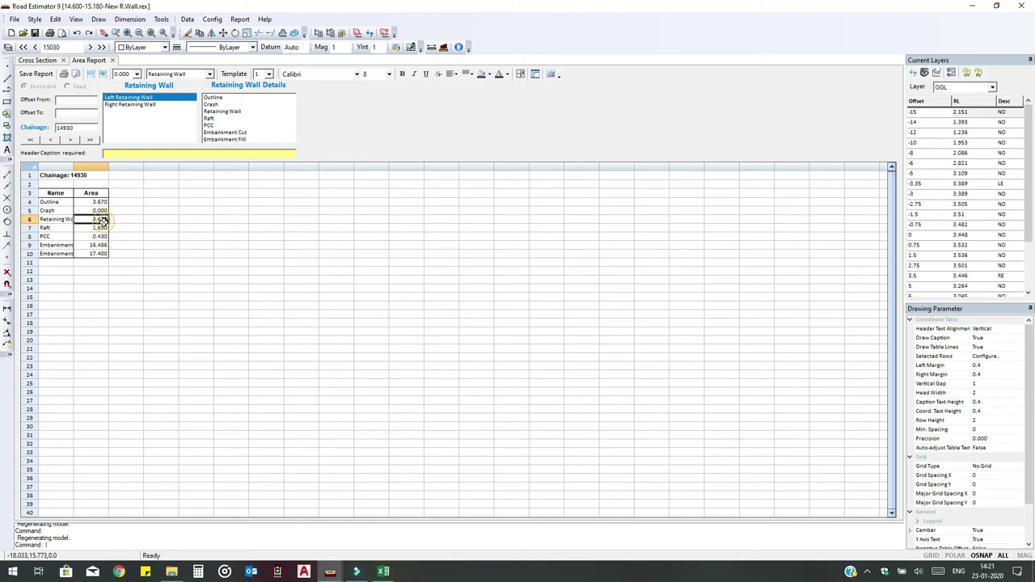
{"action": "left_click", "coordinate": [104, 203]}
- View the left retaining wall's Outline, Crash and Retaining Wall details individually, and close the Area report
{"action": "left_click", "coordinate": [219, 98]}
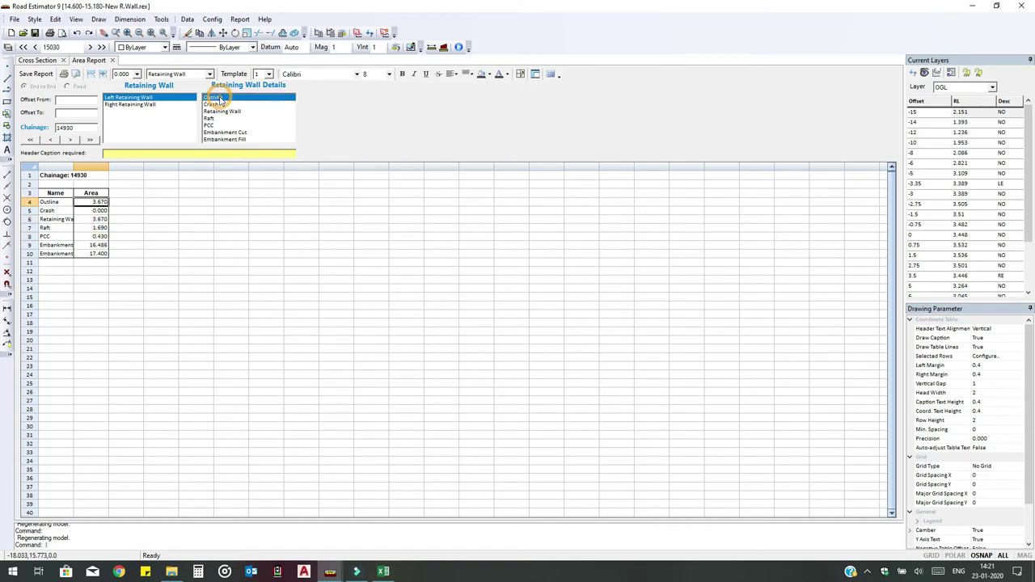
{"action": "left_click", "coordinate": [213, 105]}
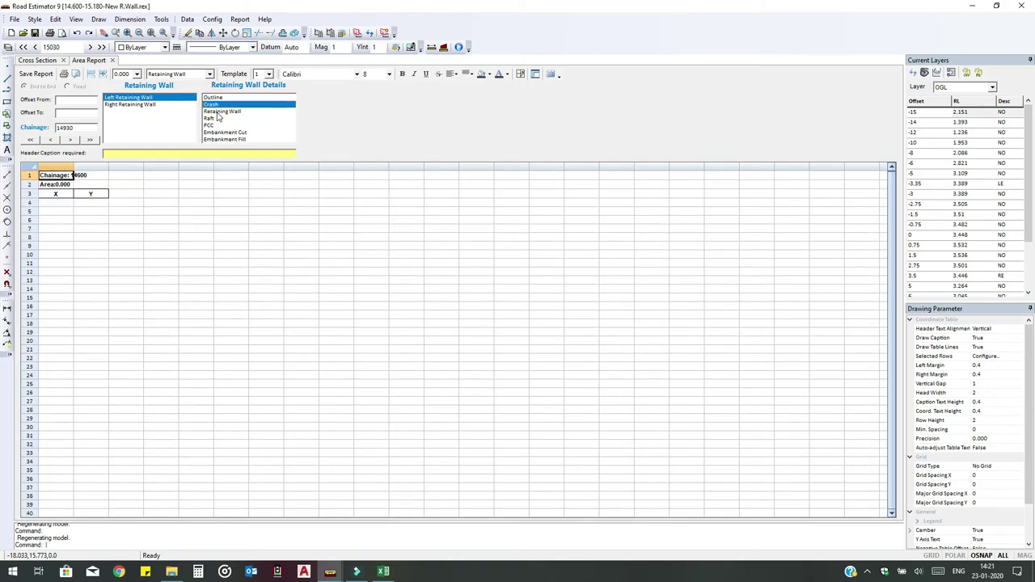
{"action": "left_click", "coordinate": [219, 111]}
{"action": "key", "text": "Down"}
{"action": "left_click", "coordinate": [113, 61]}
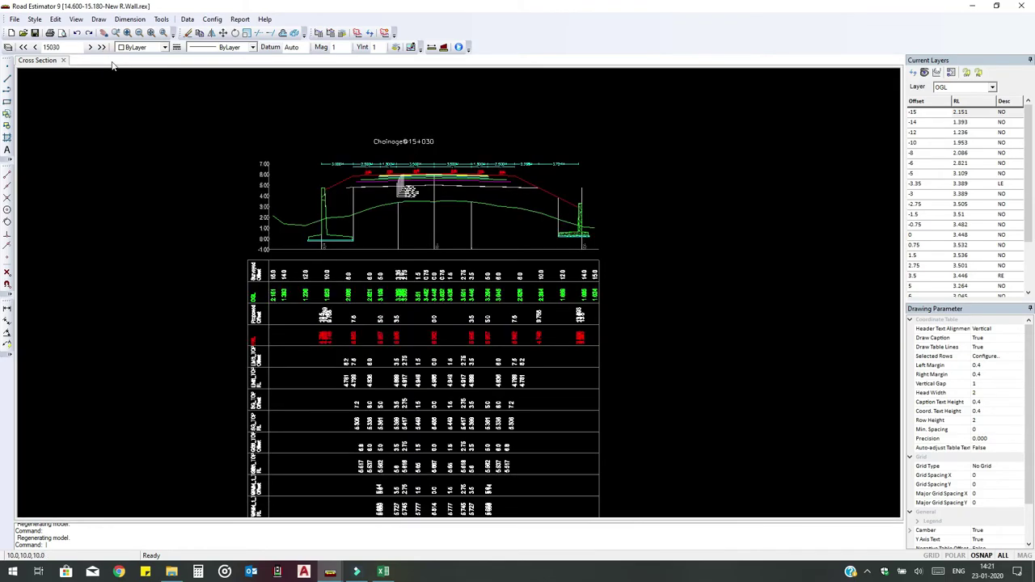
- Examine the cross section at chainage 15030 and the LHS and RHS filling quantities in the table below it
{"action": "scroll", "coordinate": [412, 185], "scroll_direction": "down", "scroll_amount": 3}
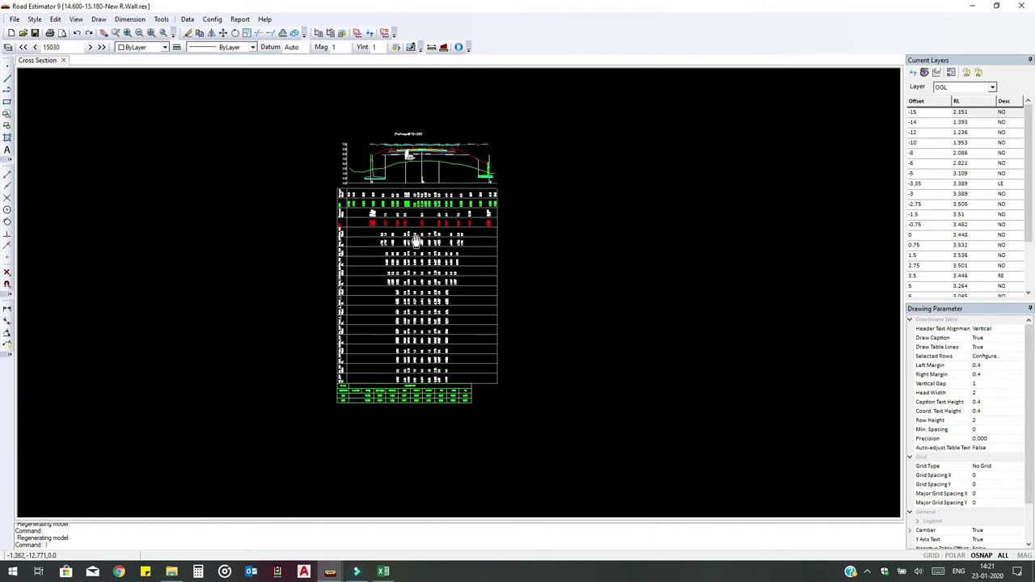
{"action": "scroll", "coordinate": [481, 172], "scroll_direction": "up", "scroll_amount": 2}
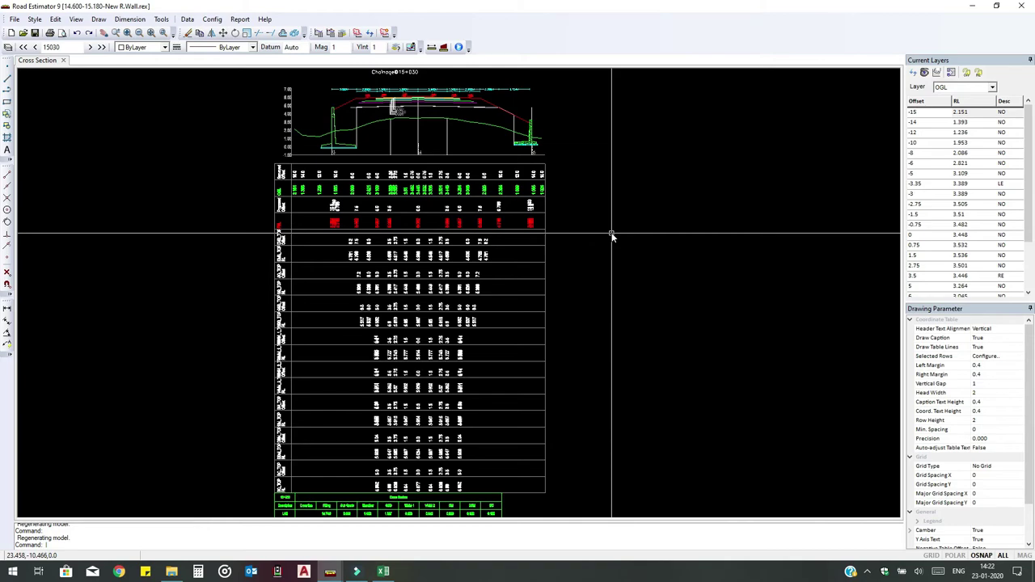
{"action": "scroll", "coordinate": [411, 234], "scroll_direction": "up", "scroll_amount": 2}
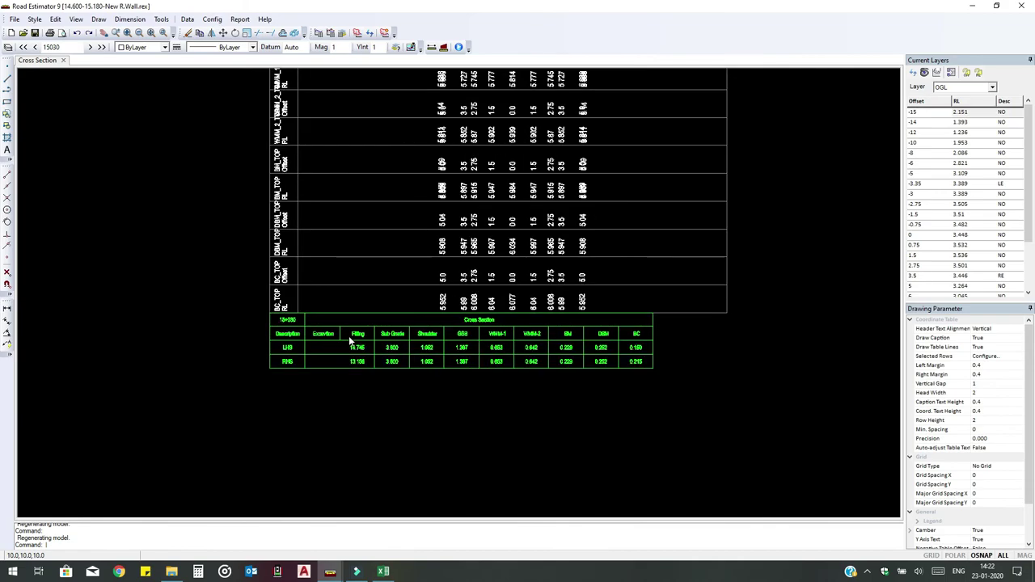
{"action": "scroll", "coordinate": [348, 335], "scroll_direction": "up", "scroll_amount": 2}
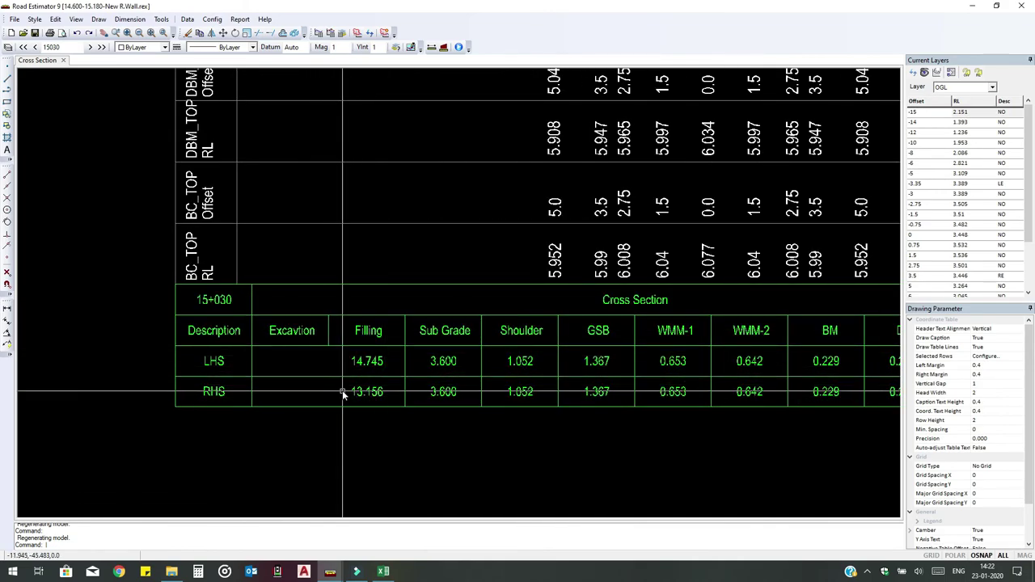
{"action": "scroll", "coordinate": [343, 393], "scroll_direction": "down", "scroll_amount": 4}
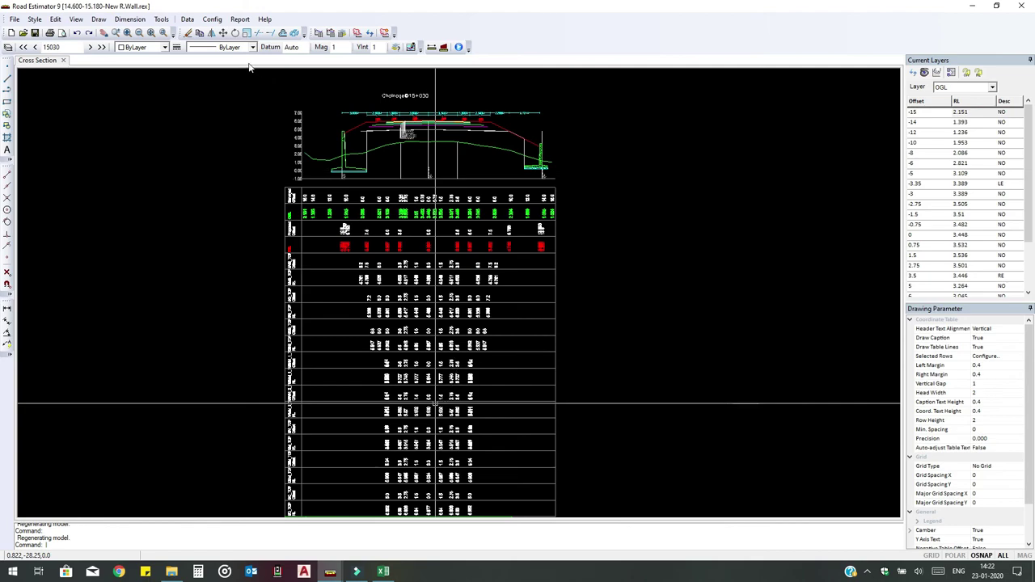
{"action": "left_click", "coordinate": [190, 20]}
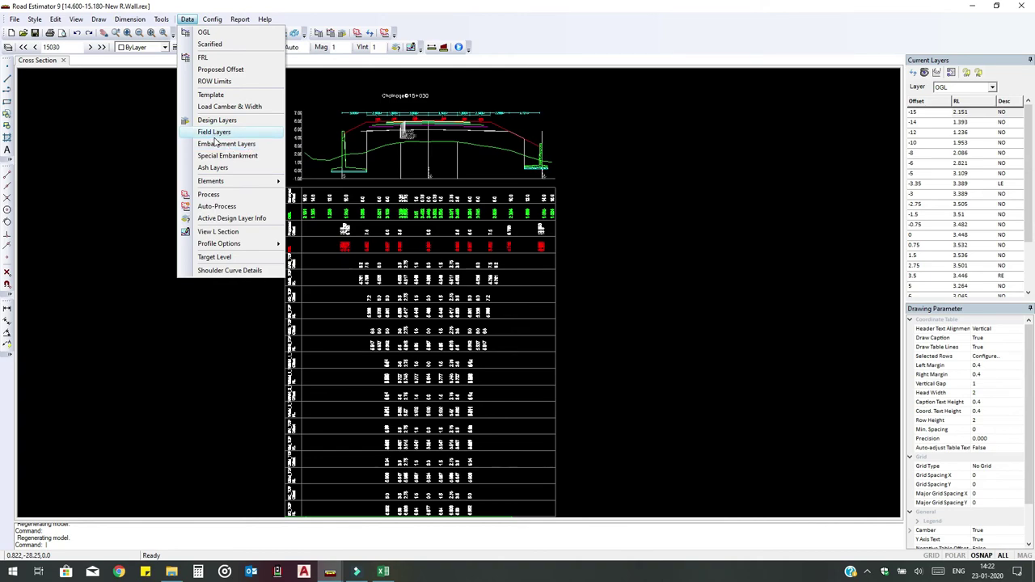
{"action": "left_click", "coordinate": [656, 238]}
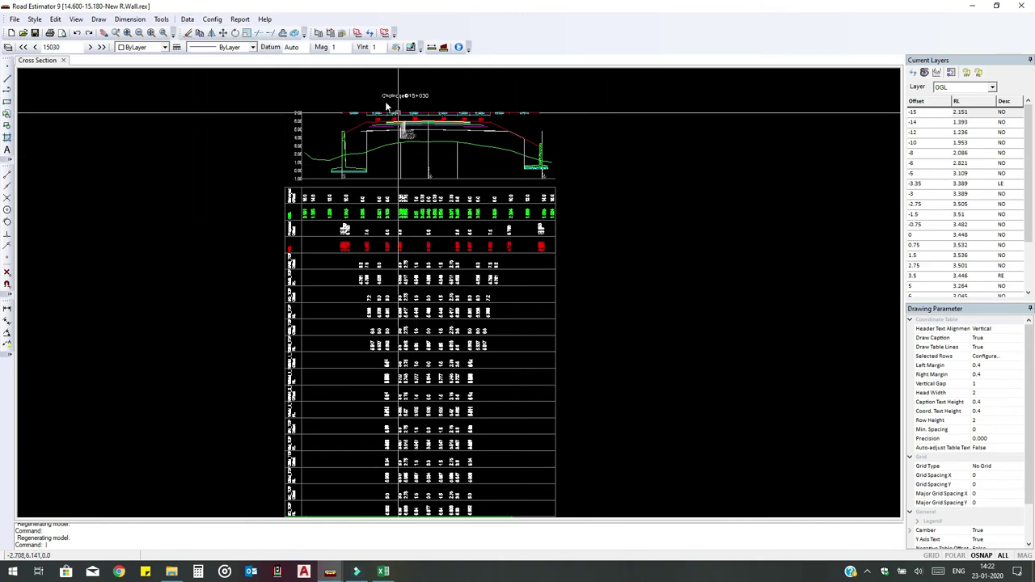